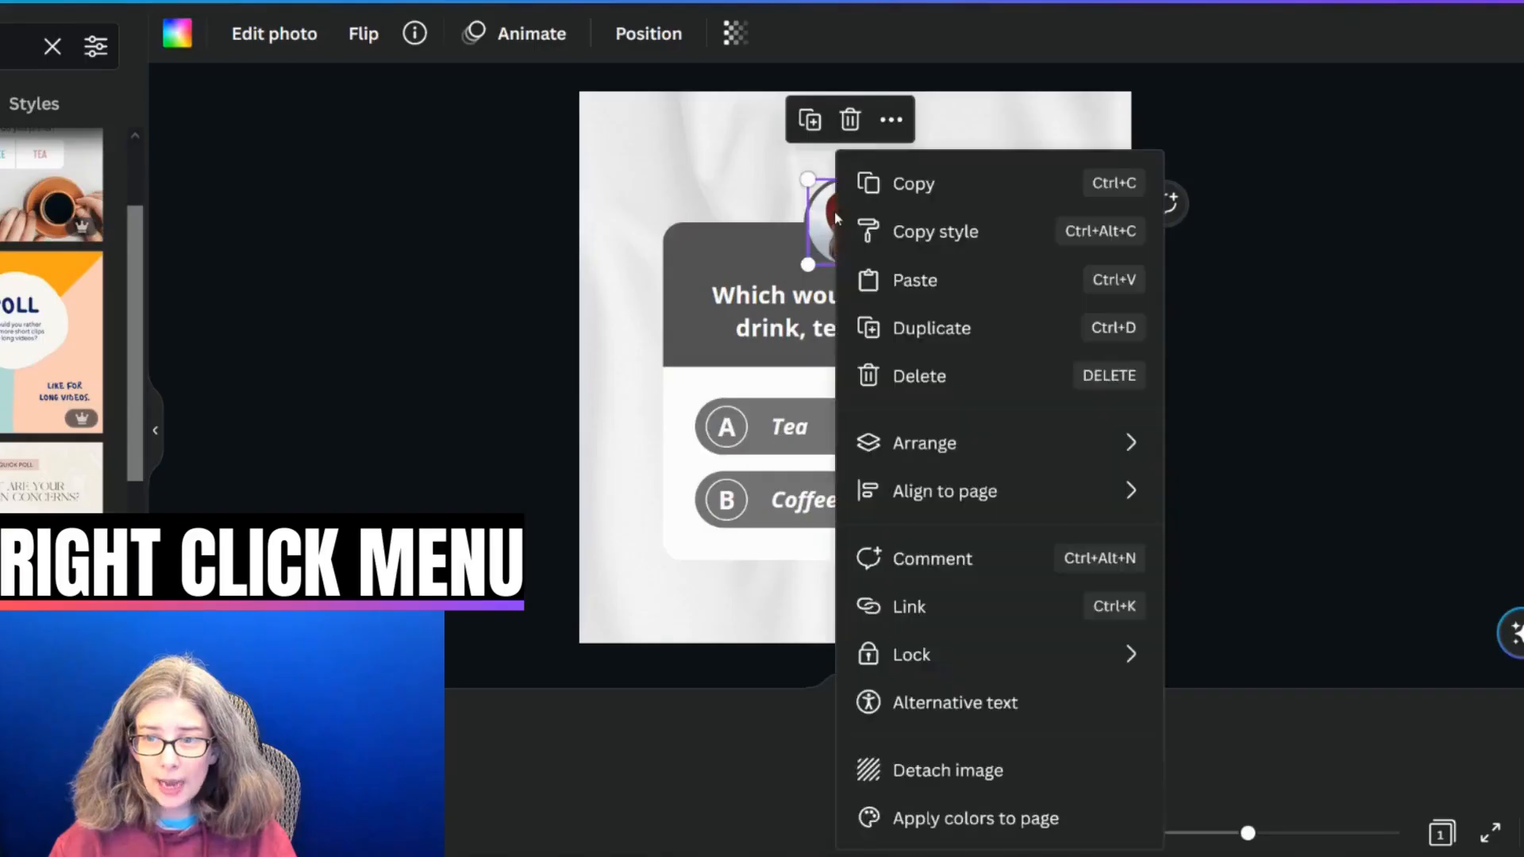
# Replace the photo in the circular frame with the photo of the woman in glasses on a blue background.
pyautogui.click(935, 769)
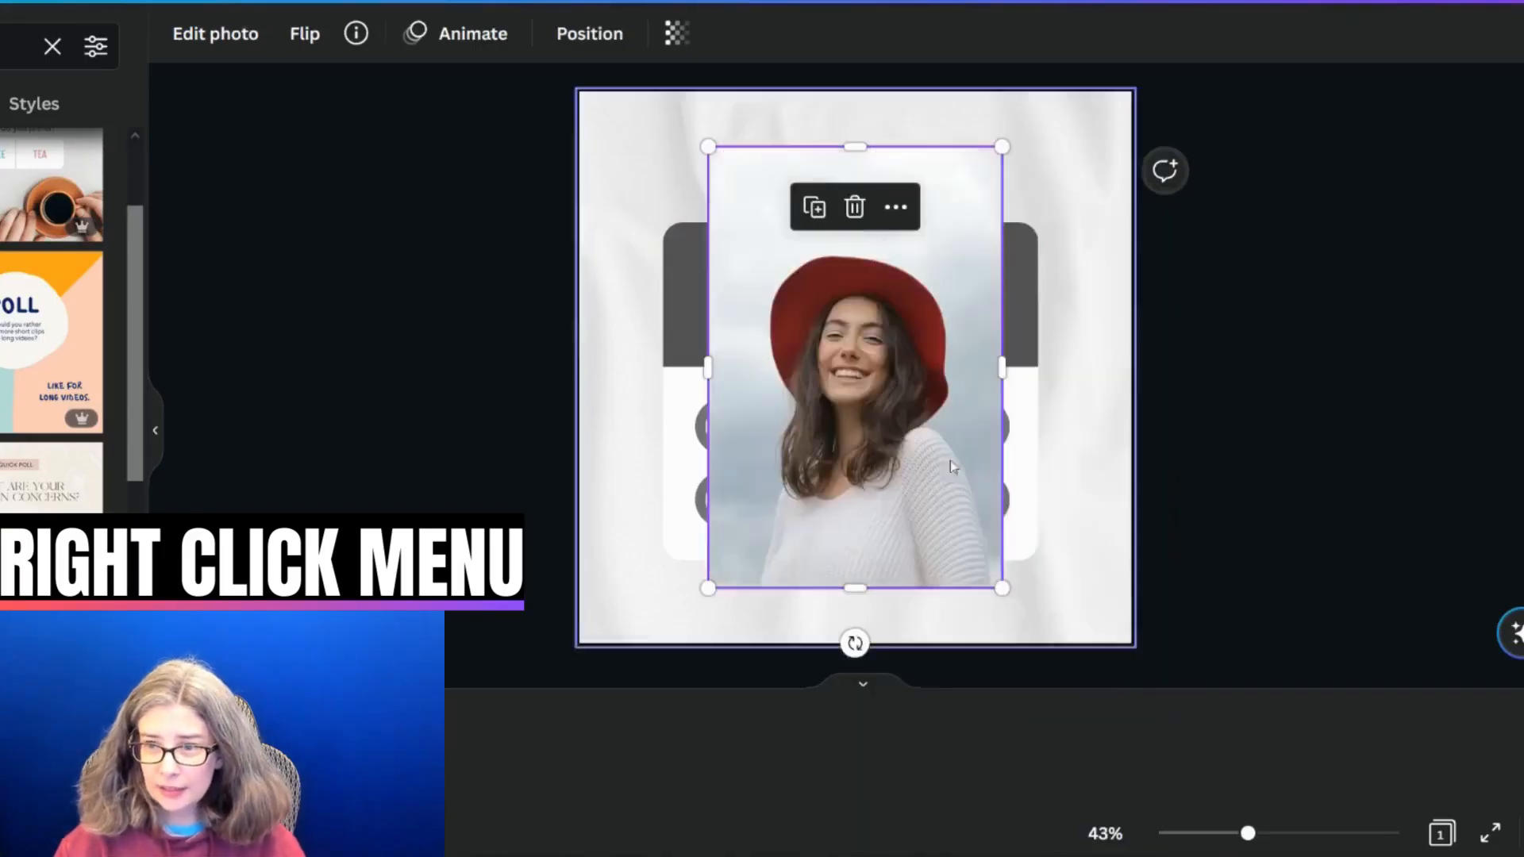
pyautogui.press('Delete')
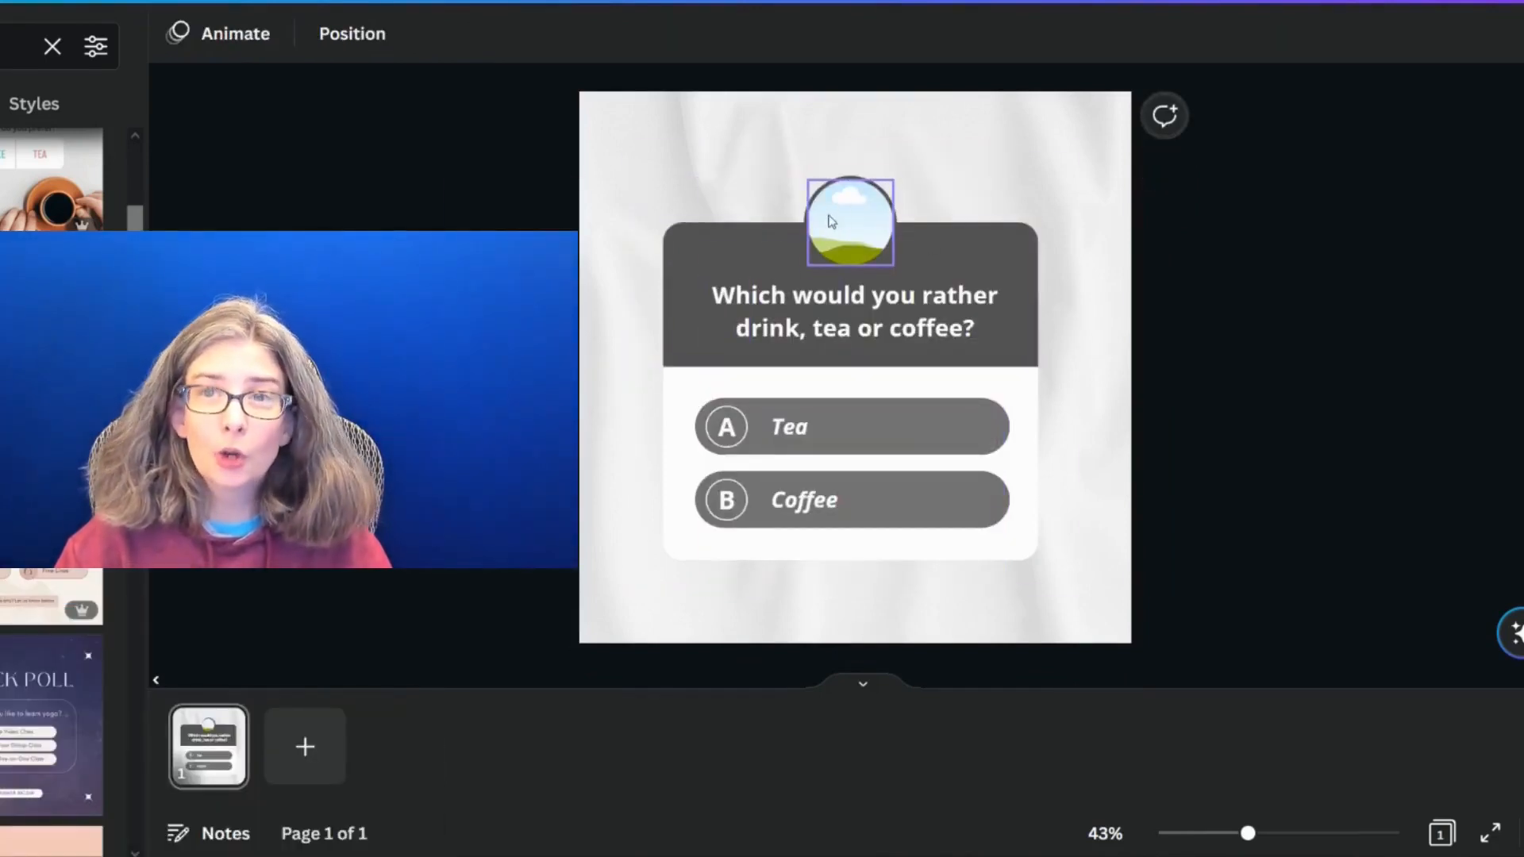
pyautogui.click(29, 490)
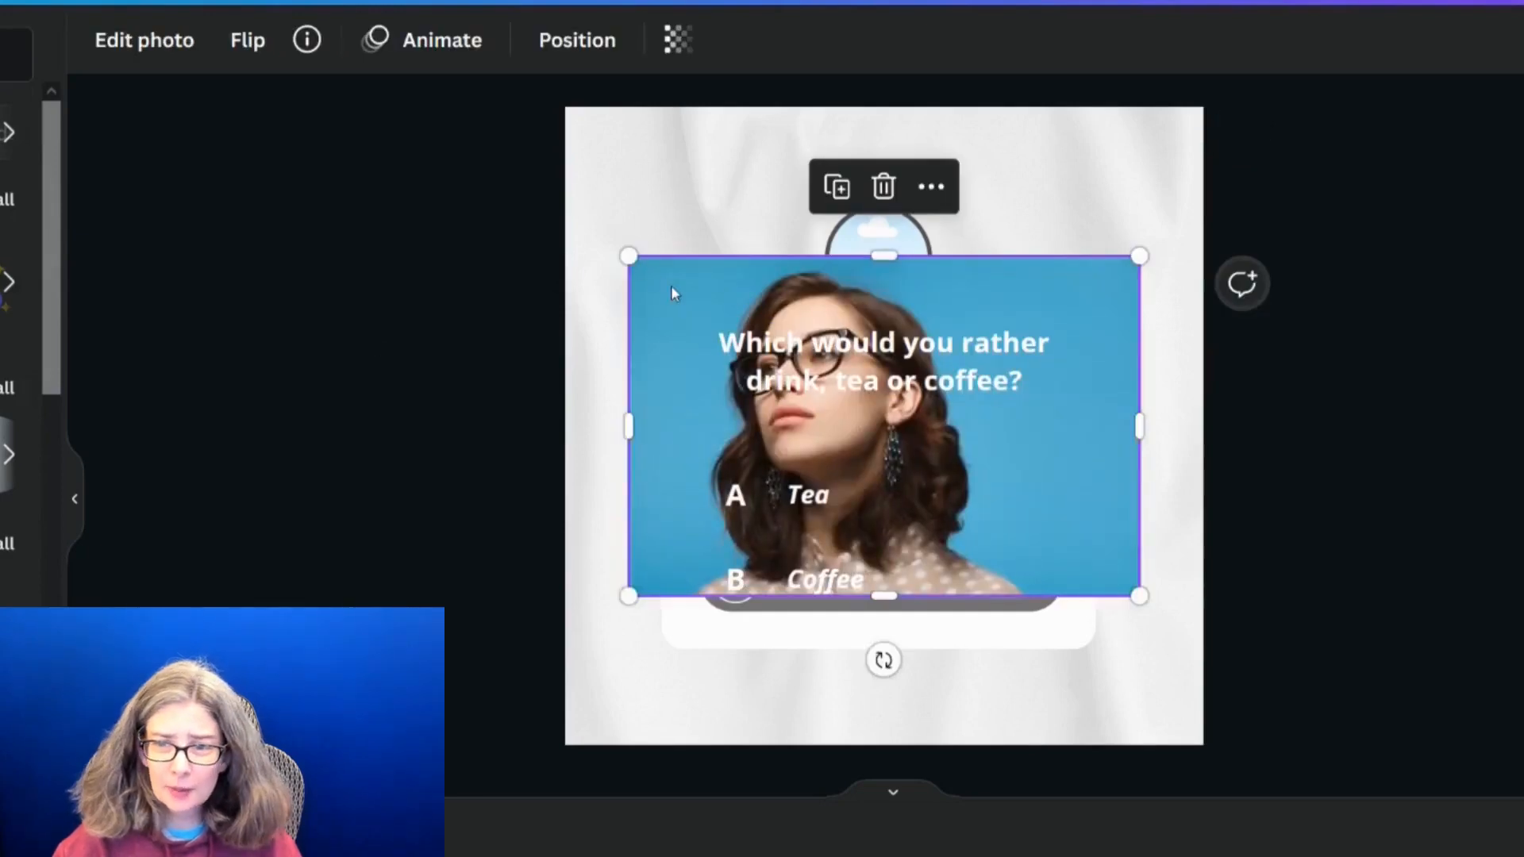
pyautogui.moveTo(672, 286); pyautogui.dragTo(860, 244)
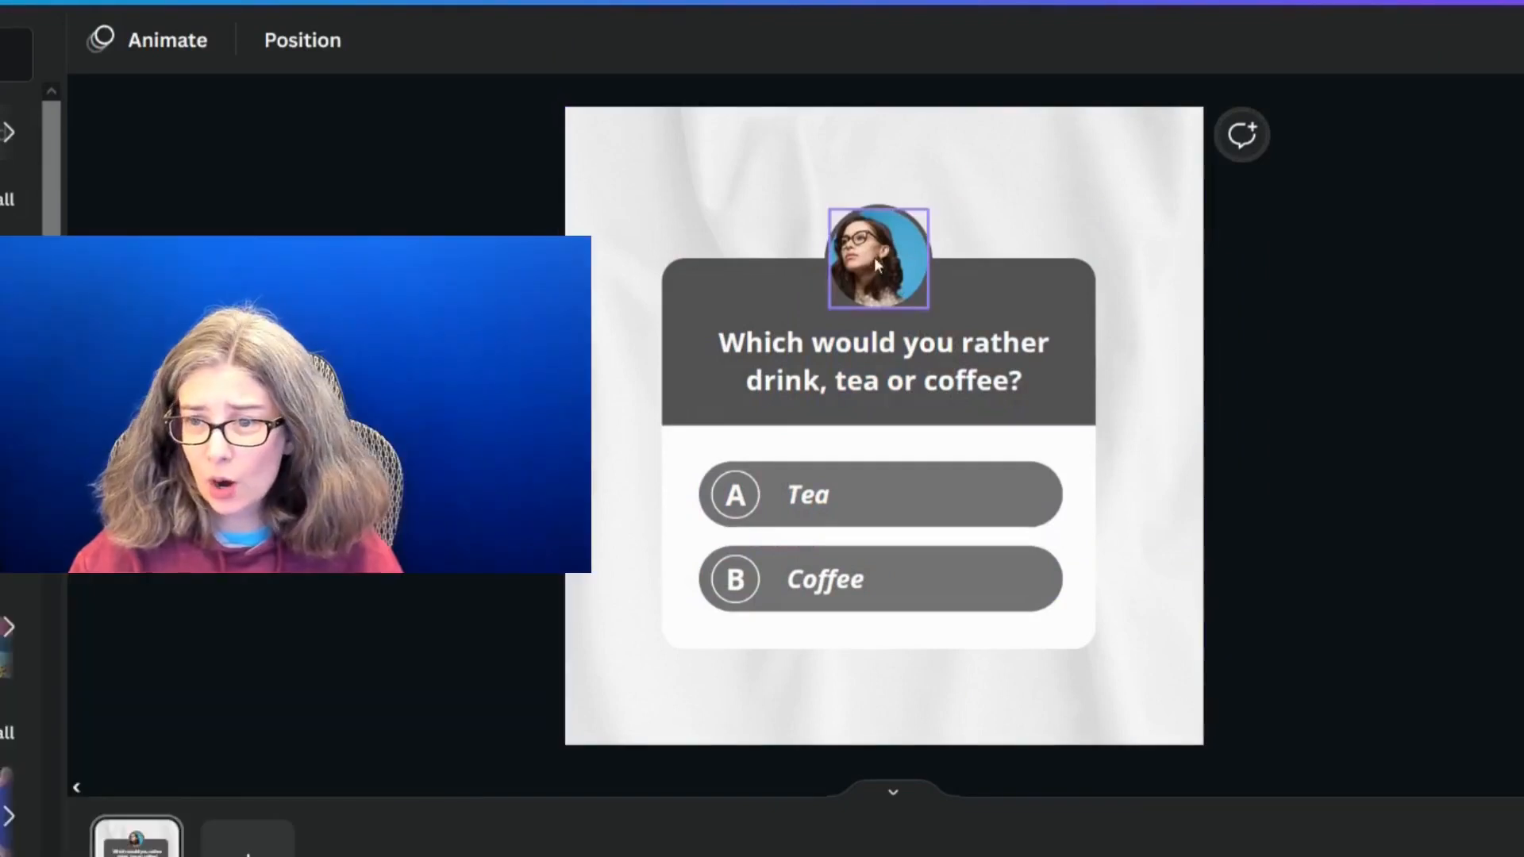
# Reposition the woman's photo inside the circular frame so her face sits nearer the centre.
pyautogui.click(882, 266)
pyautogui.doubleClick(883, 260)
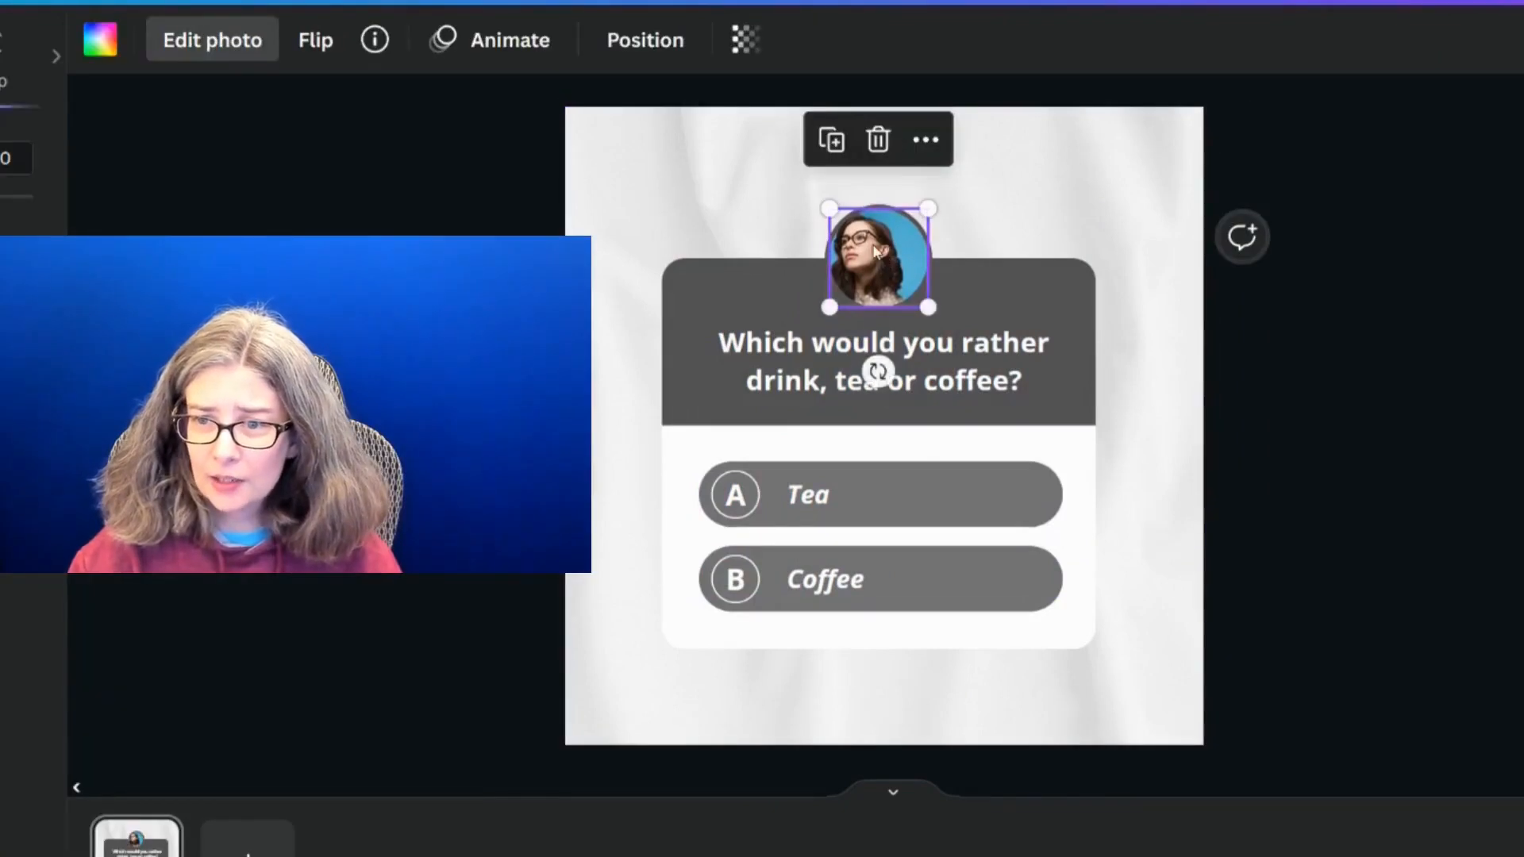
pyautogui.moveTo(871, 242); pyautogui.dragTo(897, 237)
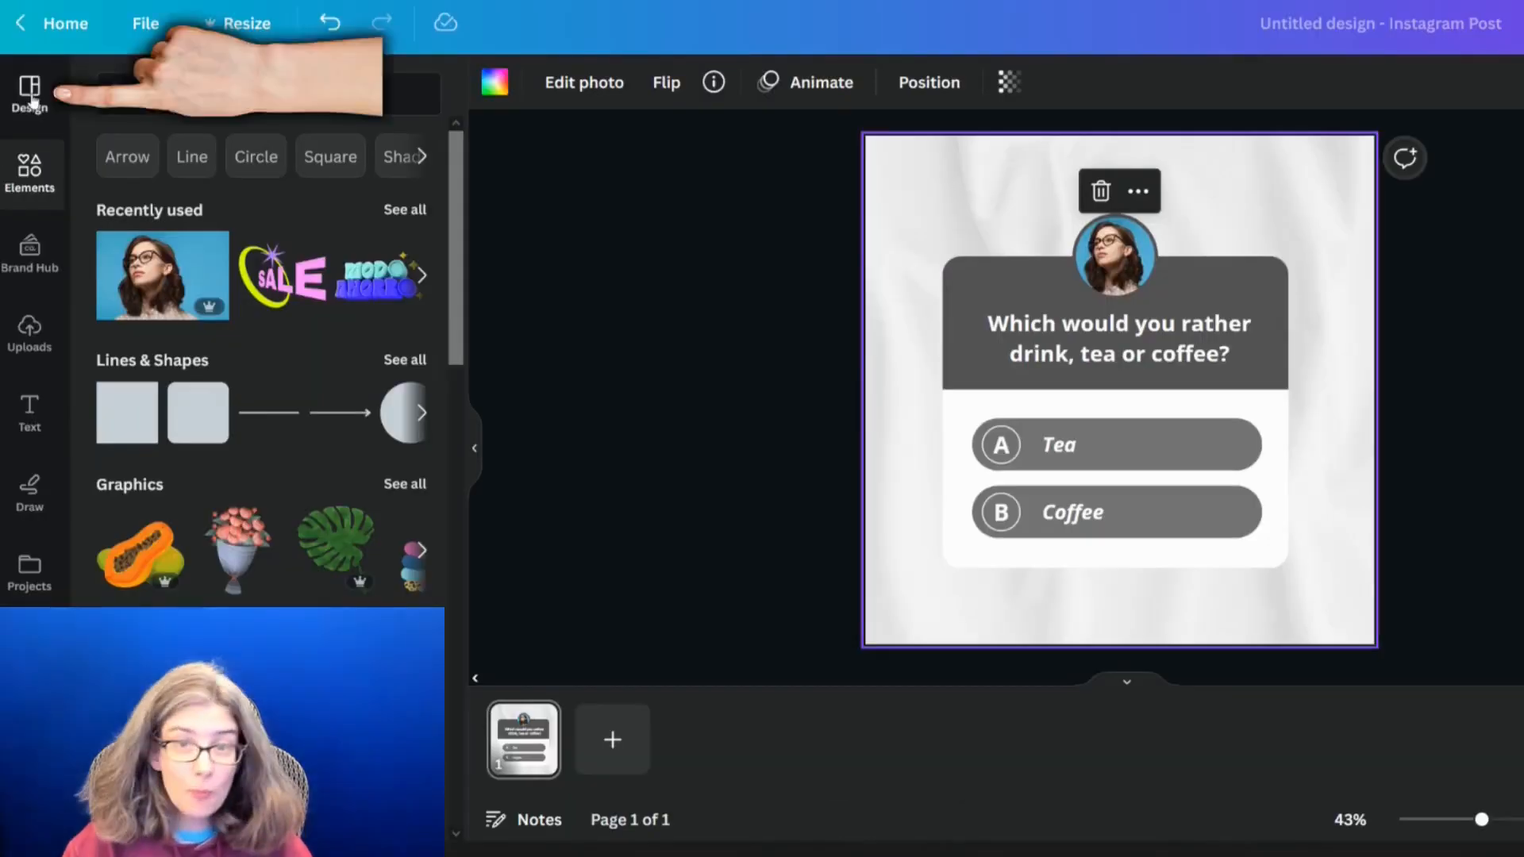
# Apply the THE CREATOR CLASSROOM brand fonts and its TCC colour palette to the poll design, shuffling the palette colours.
pyautogui.click(30, 94)
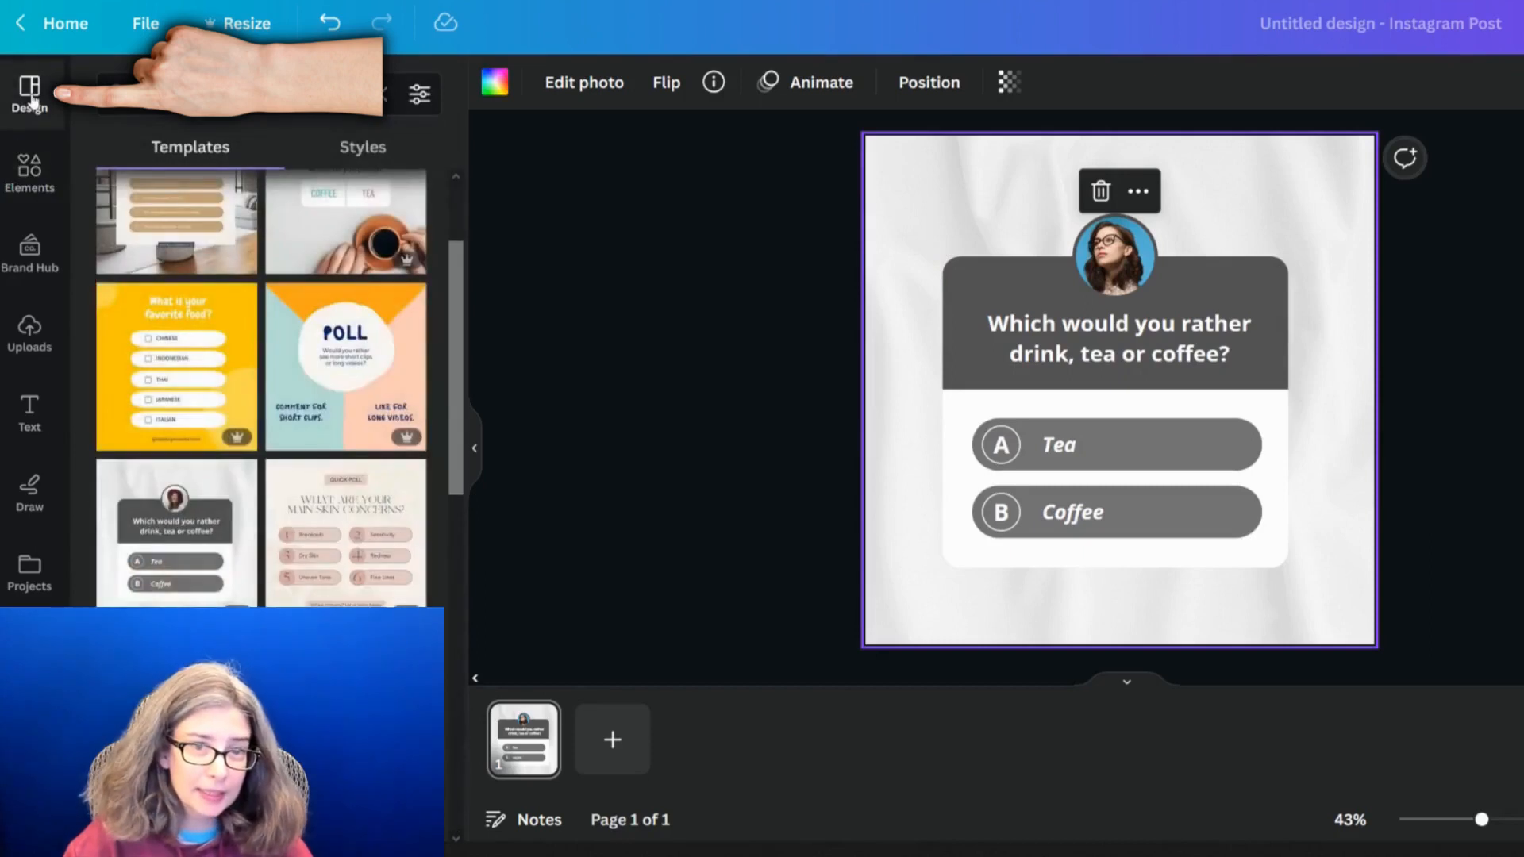
pyautogui.click(188, 154)
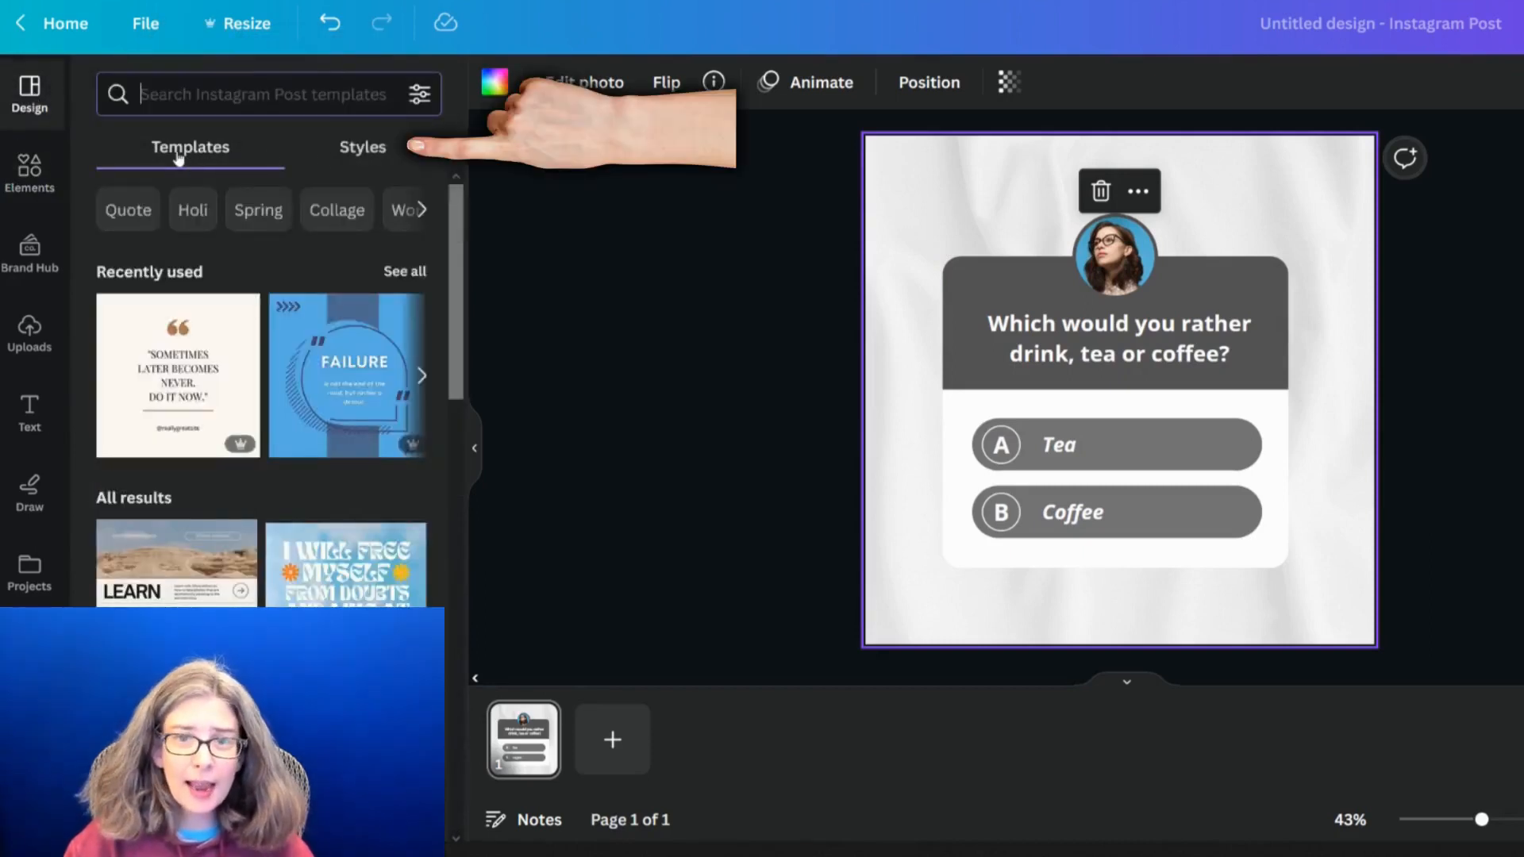
pyautogui.click(348, 156)
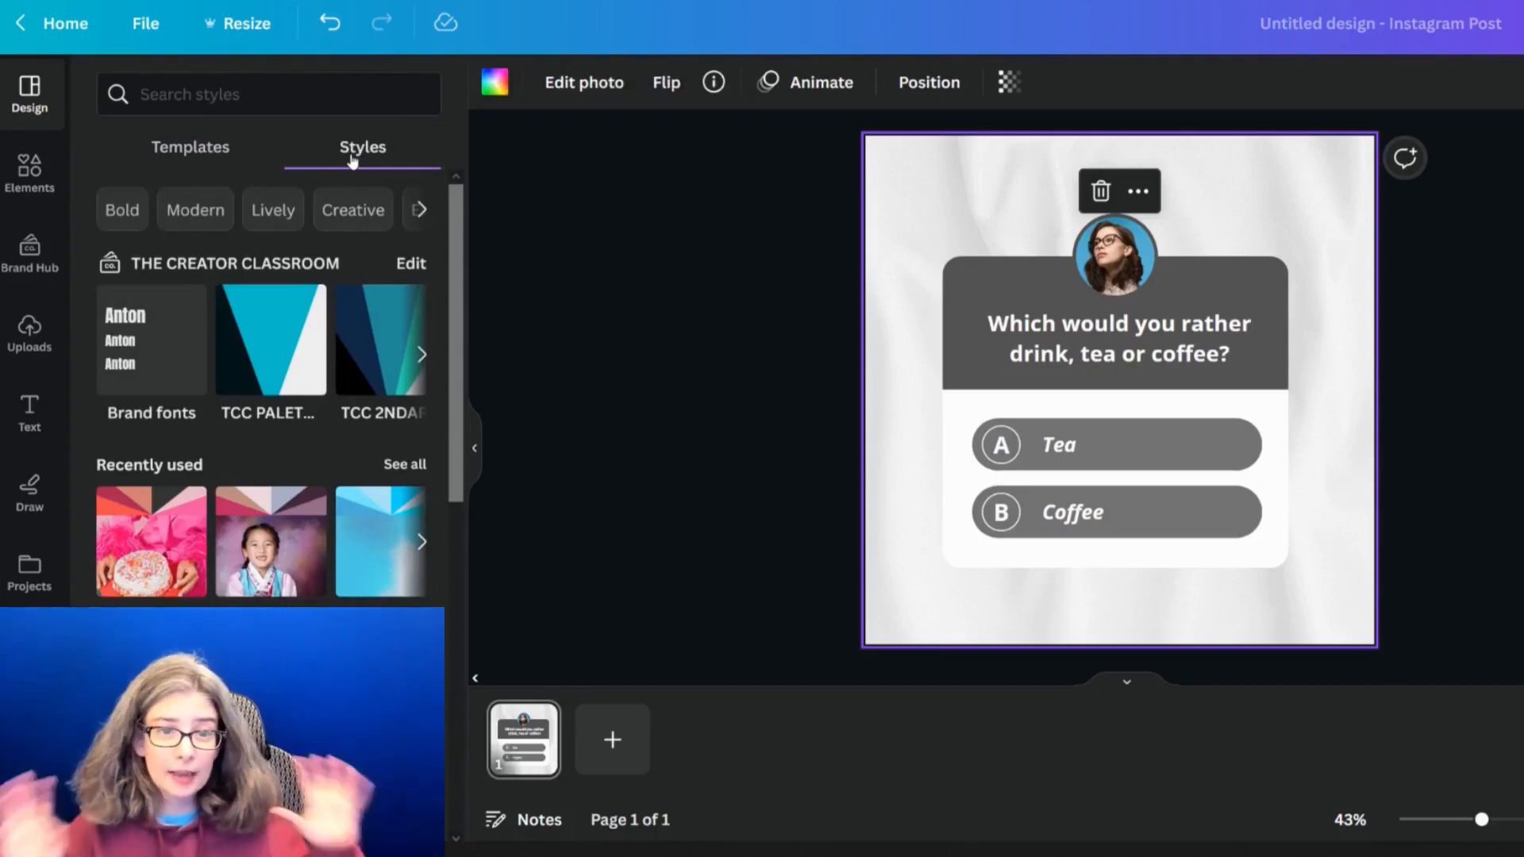
pyautogui.click(145, 326)
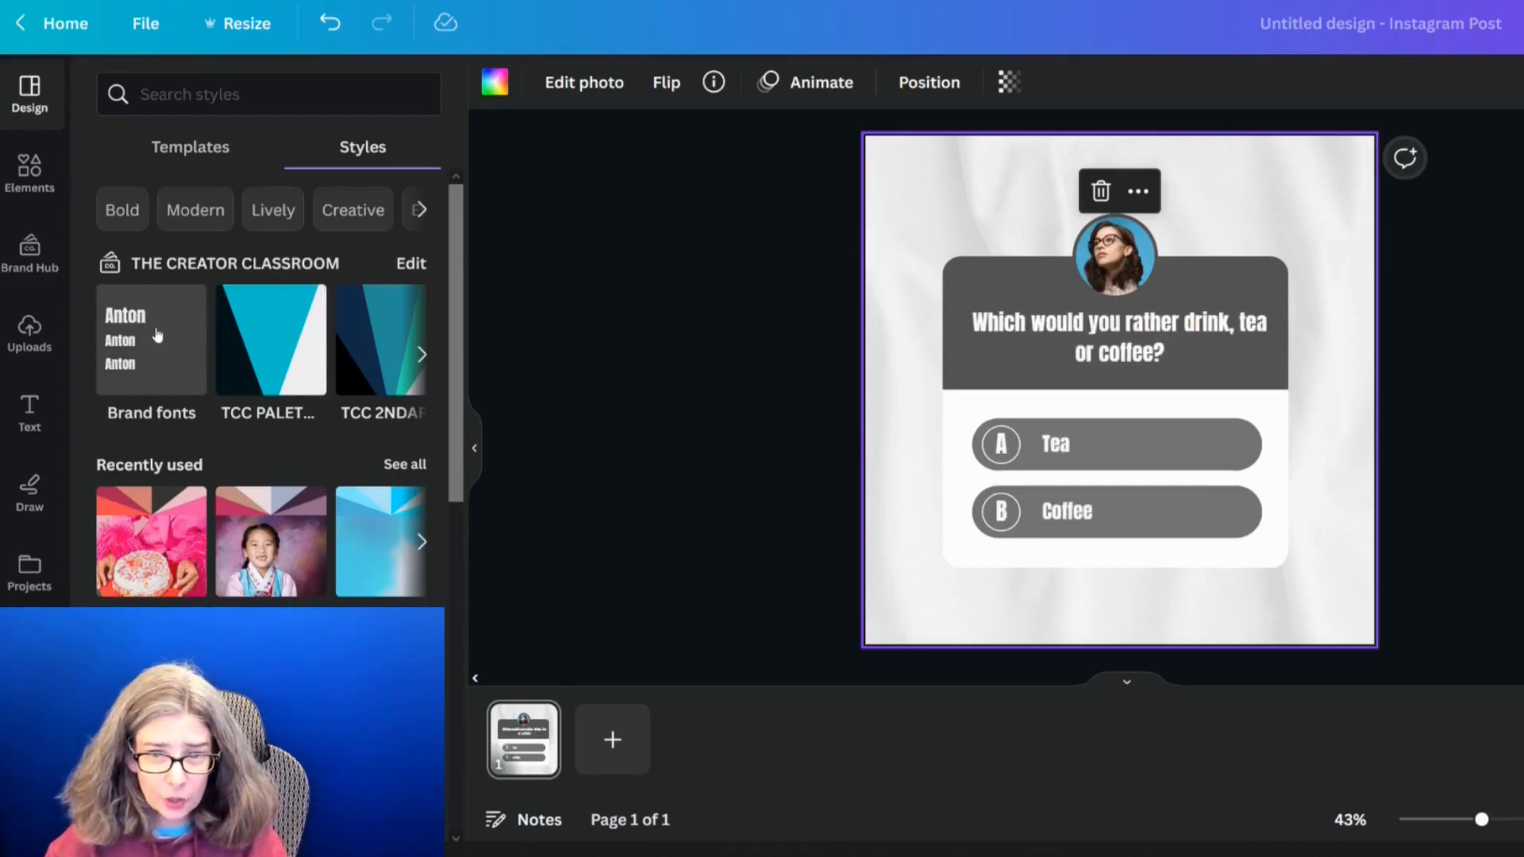
pyautogui.click(262, 343)
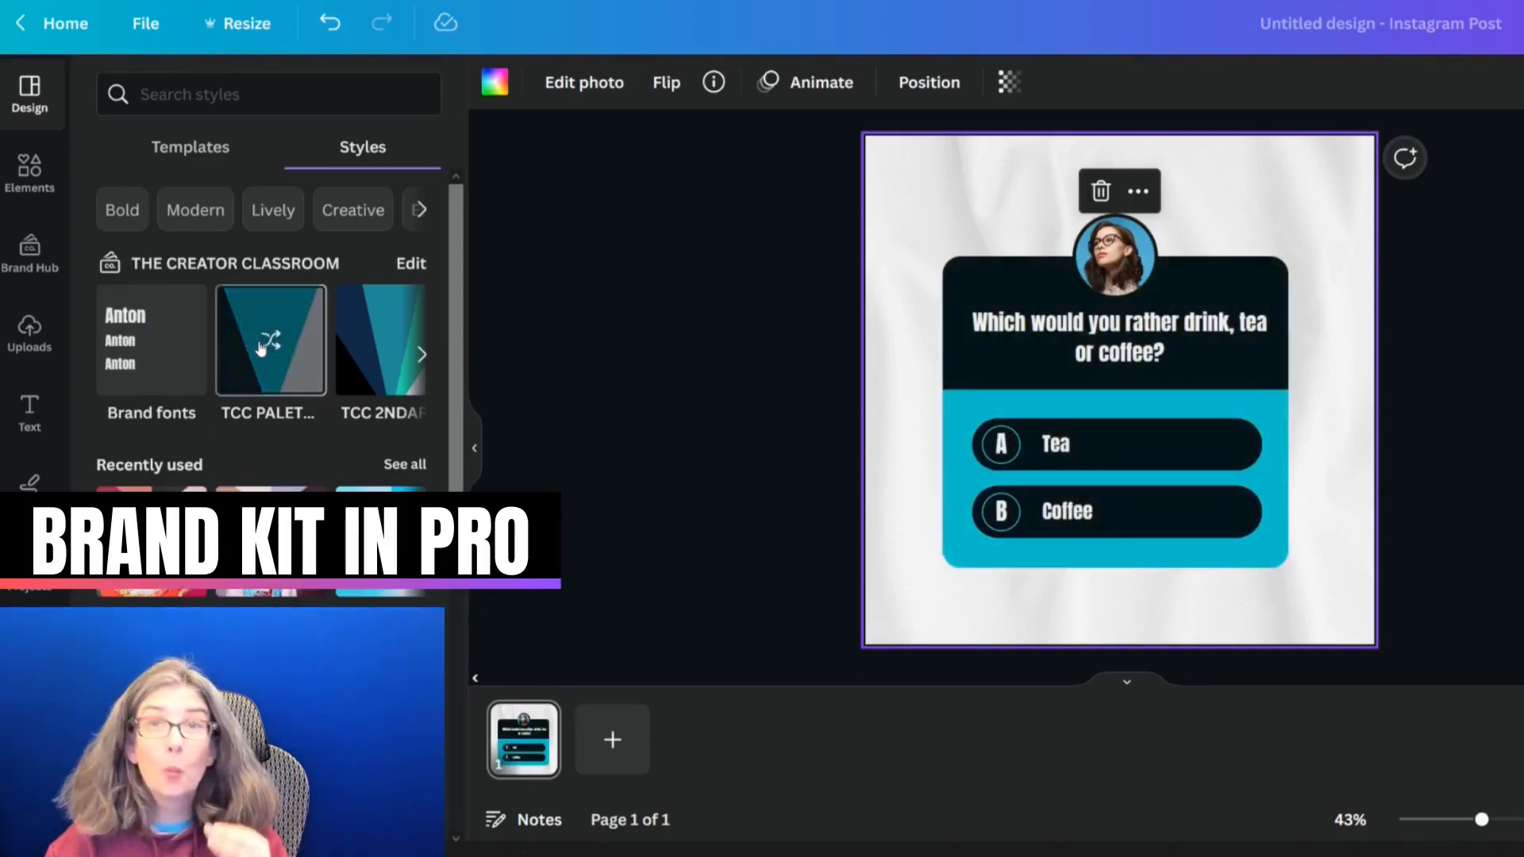
pyautogui.click(267, 344)
# Browse all style combinations and apply the one pairing Glacial Indifference with HK Grotesk Light.
pyautogui.scroll(-6, 270, 381)
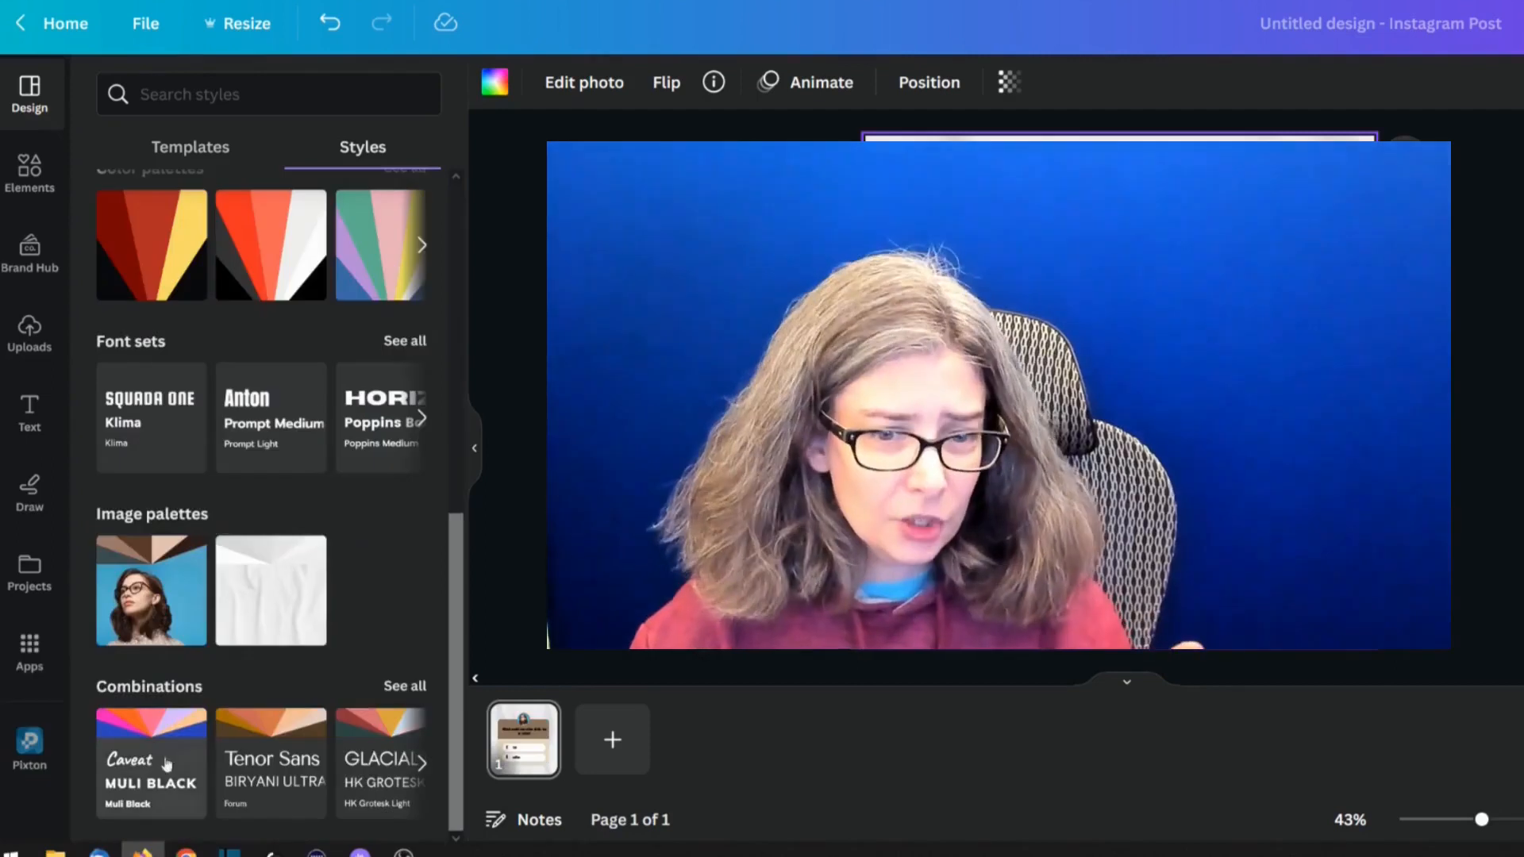
pyautogui.click(405, 687)
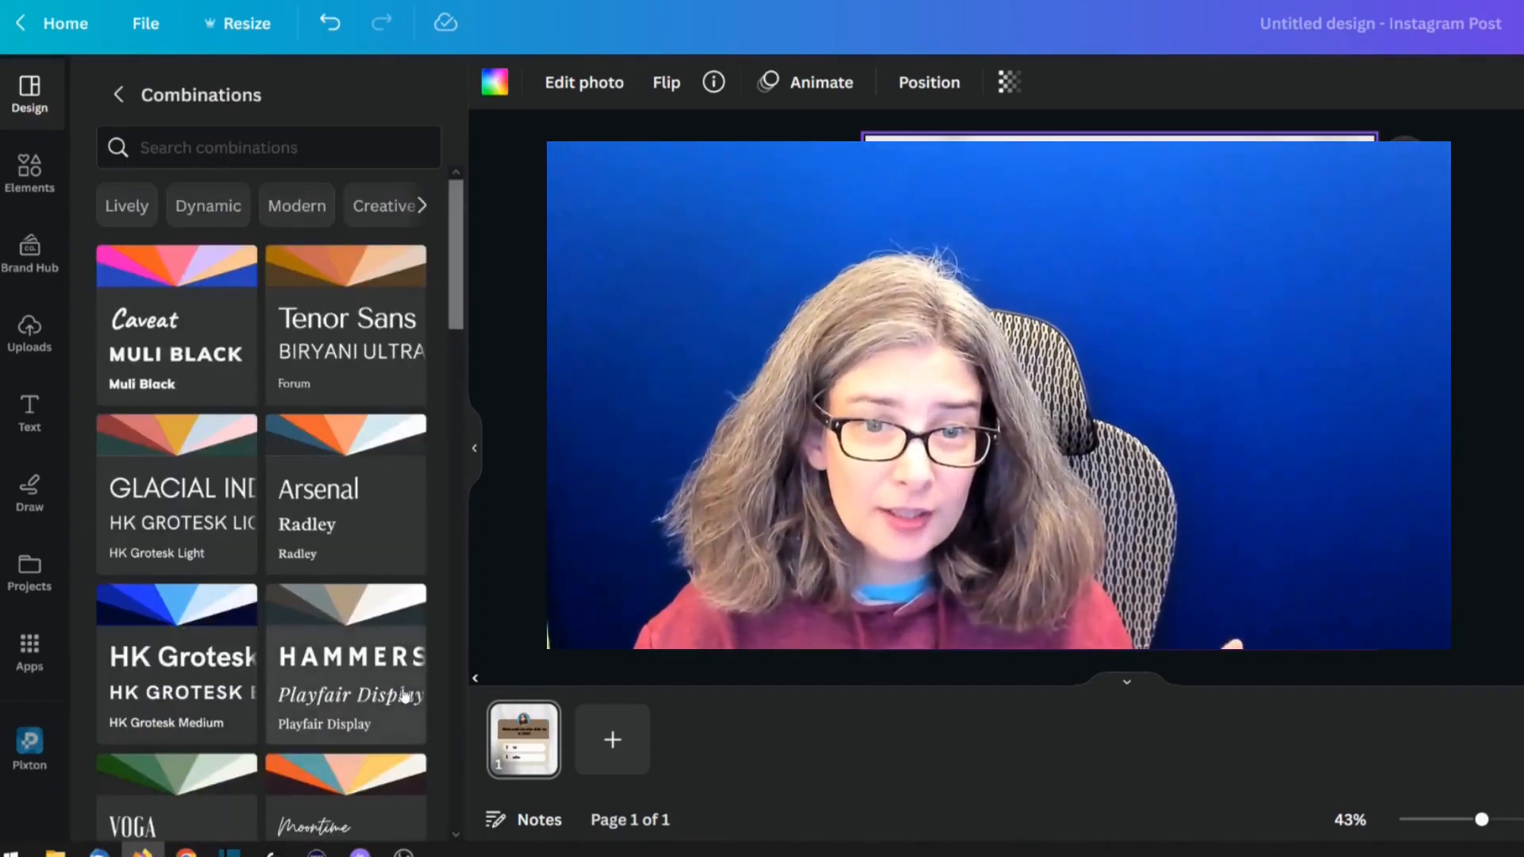
pyautogui.scroll(-6, 343, 431)
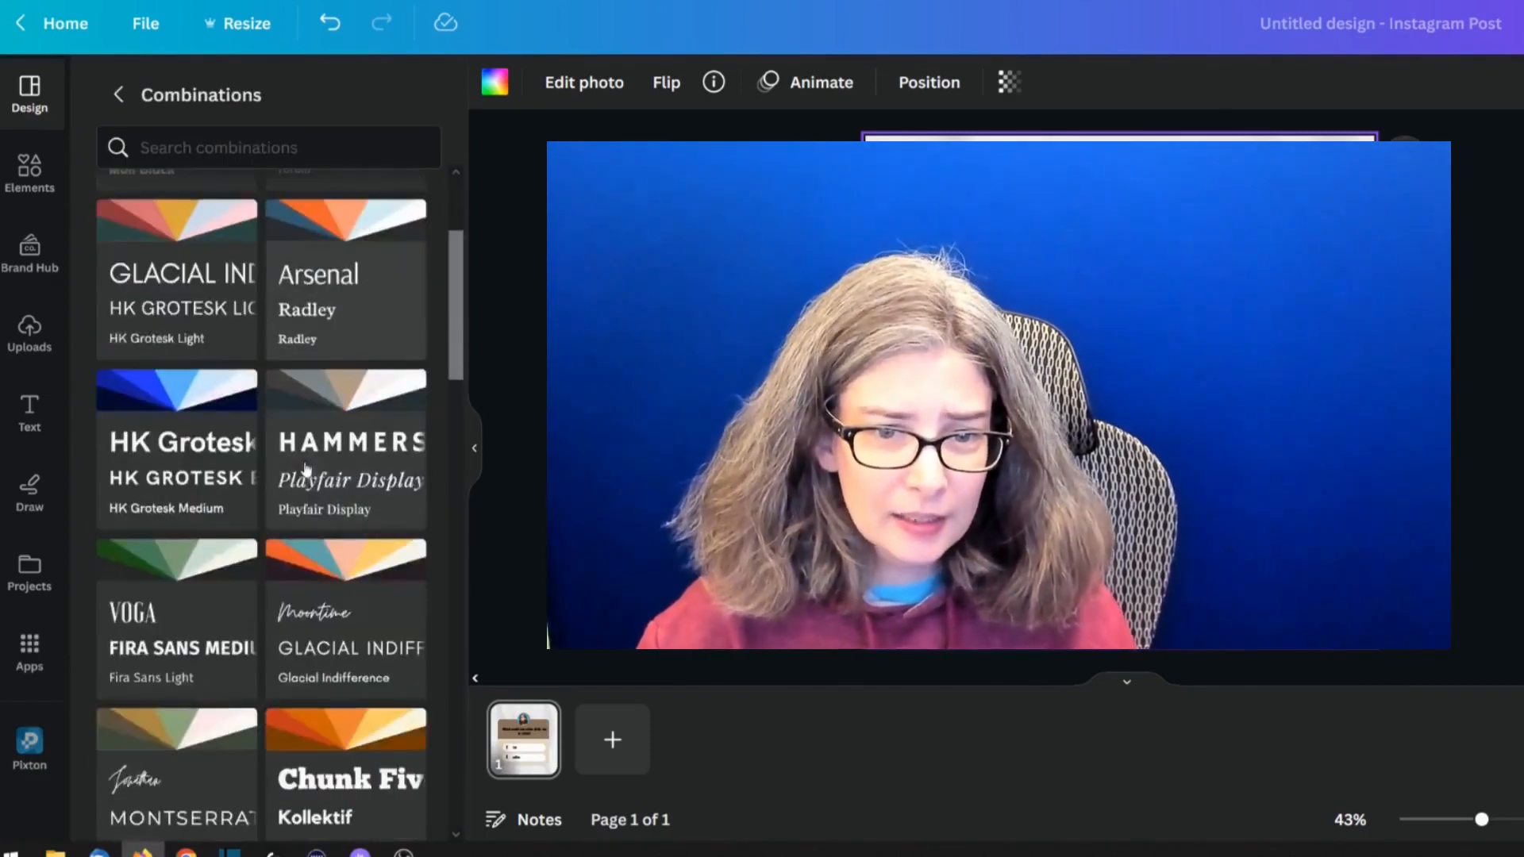
pyautogui.click(193, 288)
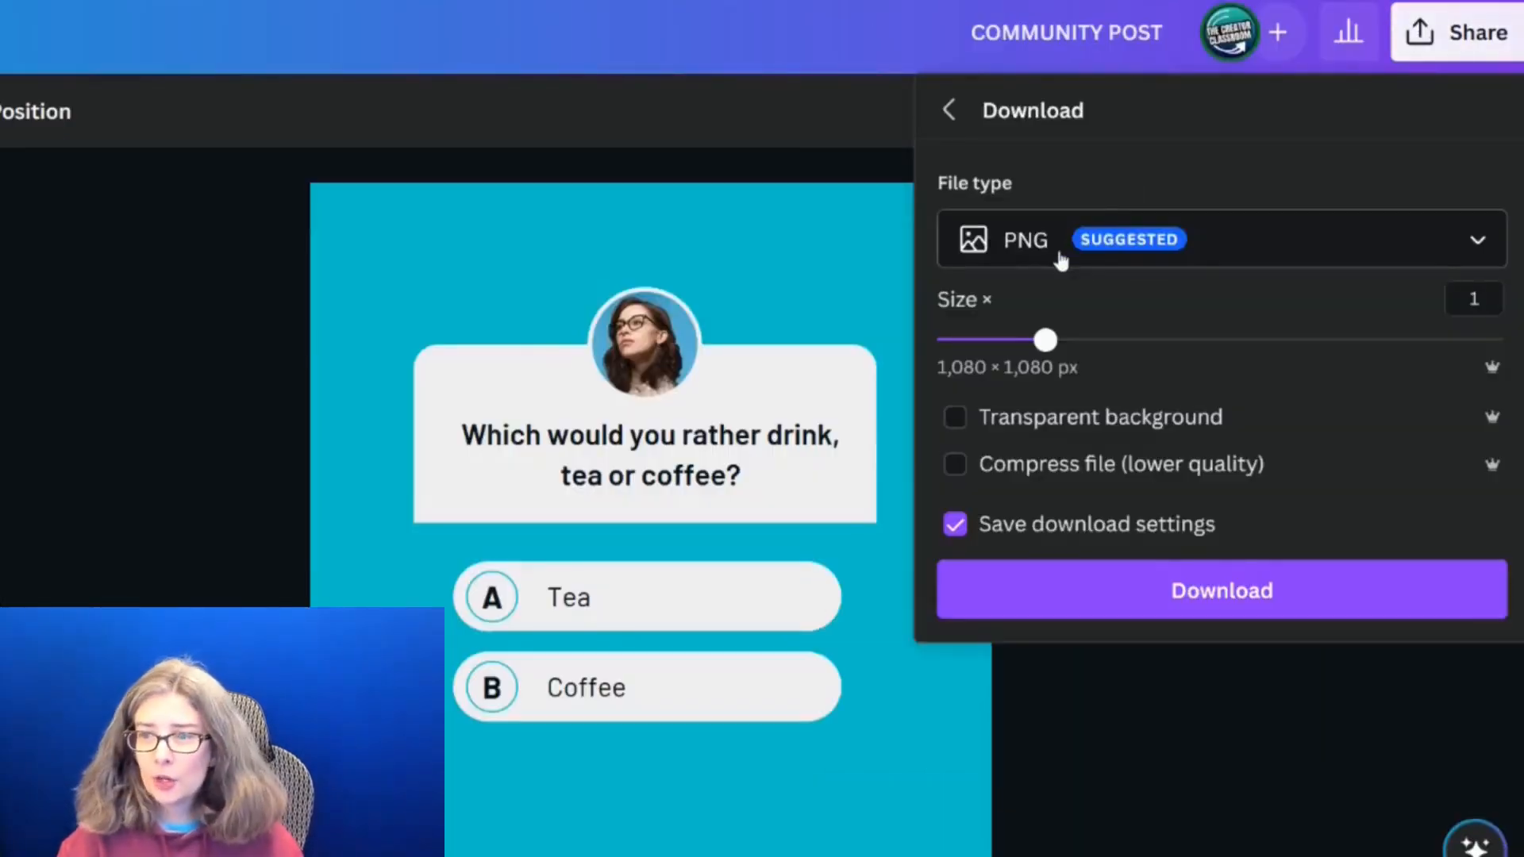
# Download the poll design as a PNG at 1,080 × 1,080 px.
pyautogui.click(1126, 608)
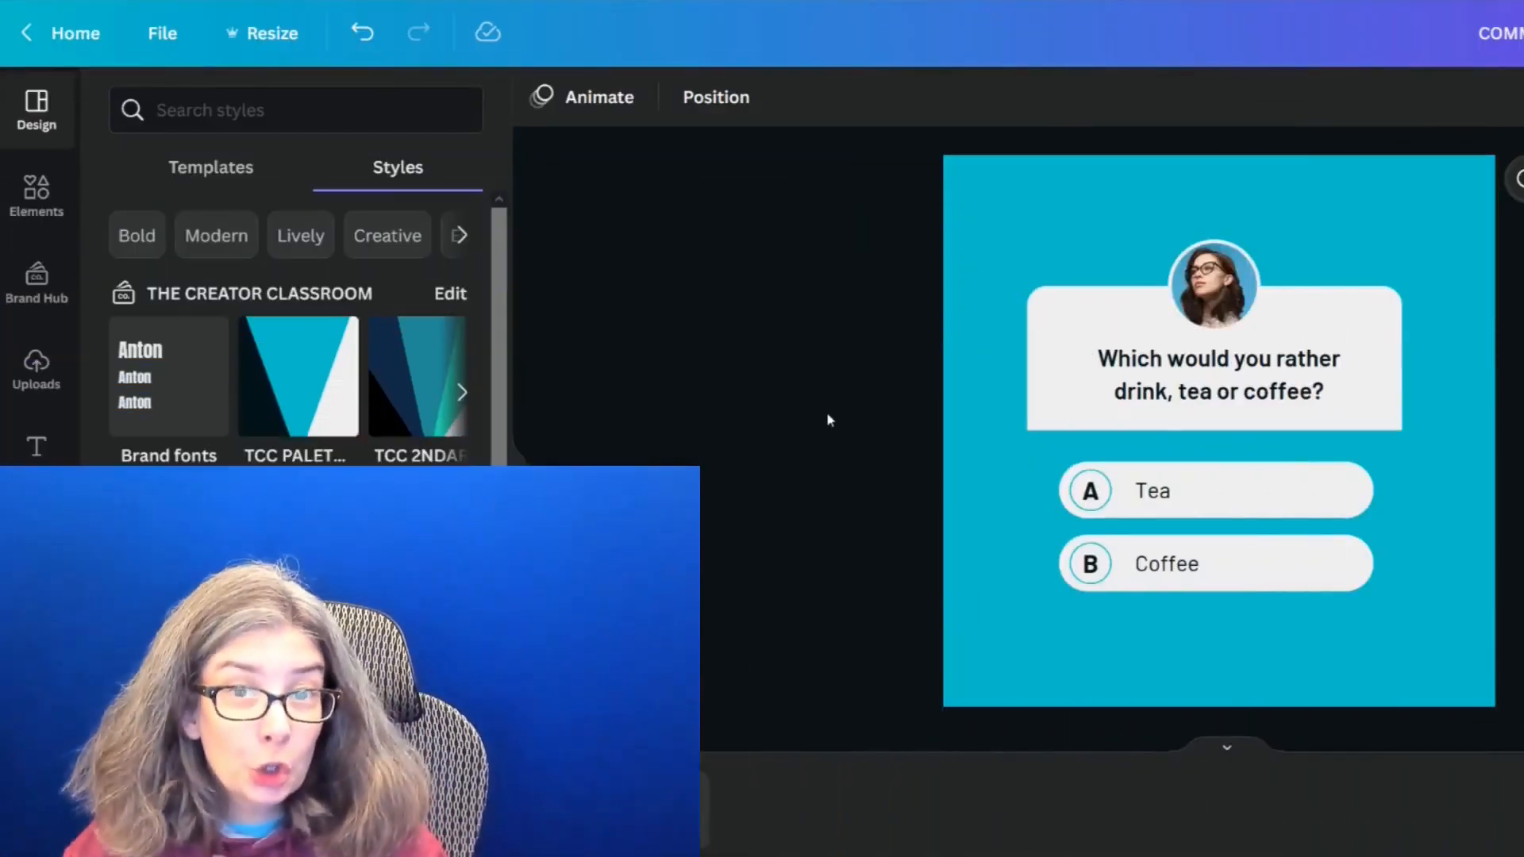
pyautogui.click(1069, 319)
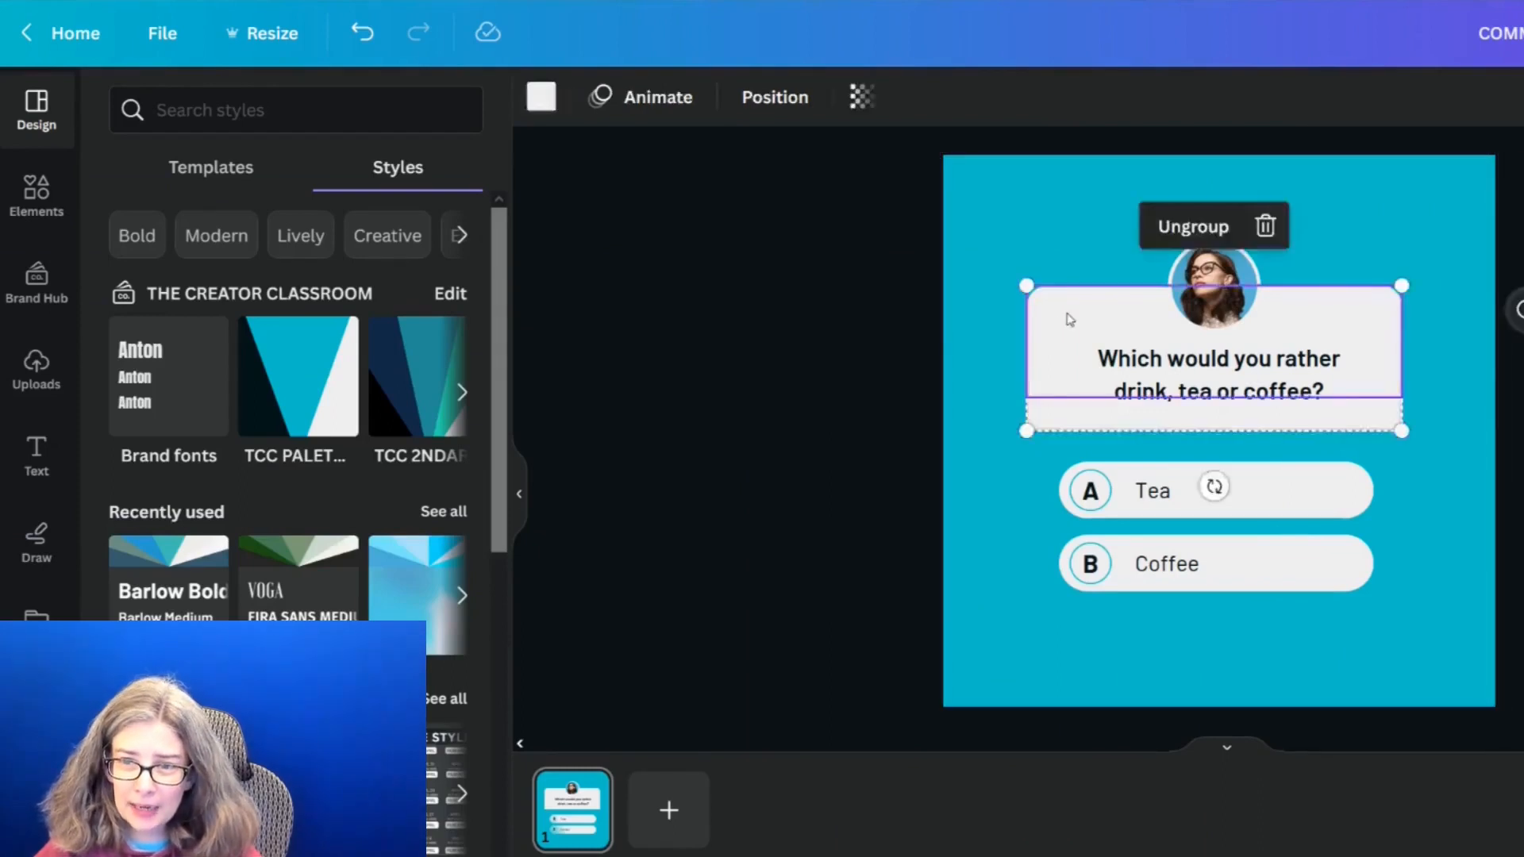
pyautogui.click(1003, 323)
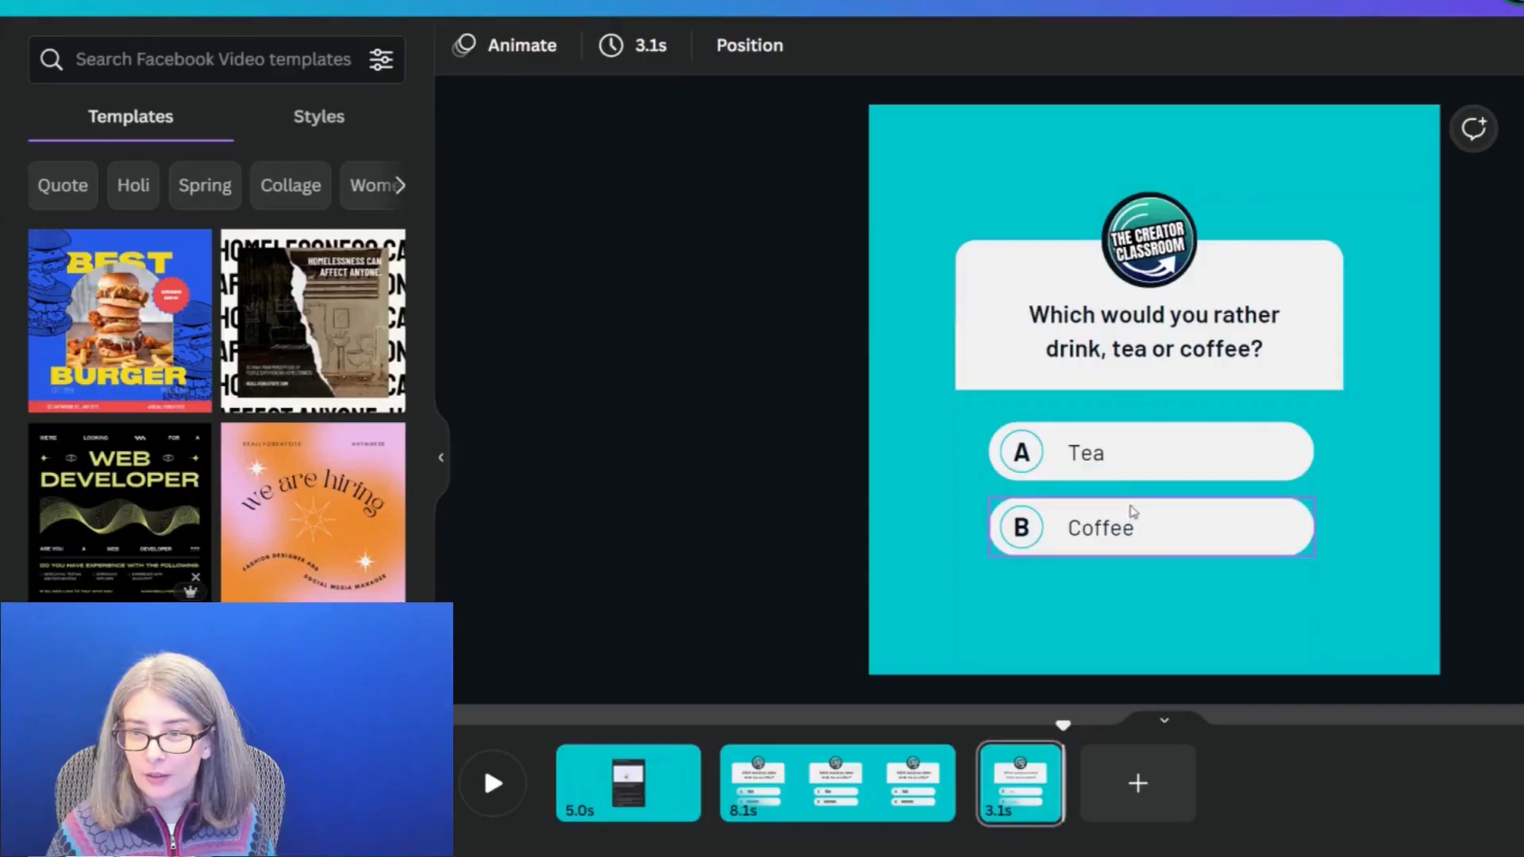
# Give the Tea text a Pan animation on both enter and exit, with increased speed and leftward direction.
pyautogui.click(1087, 470)
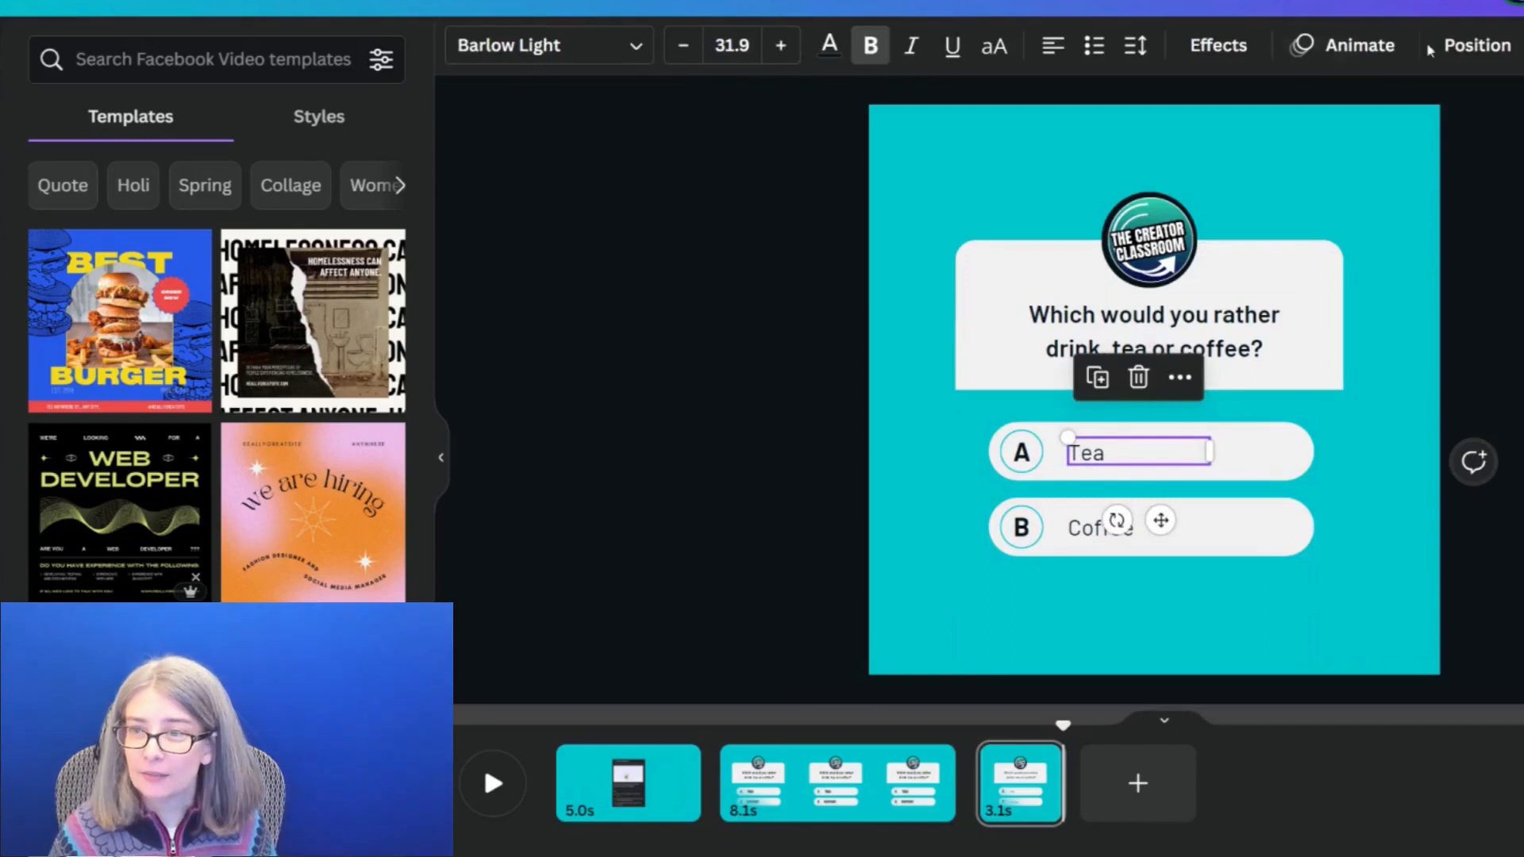
pyautogui.click(1362, 51)
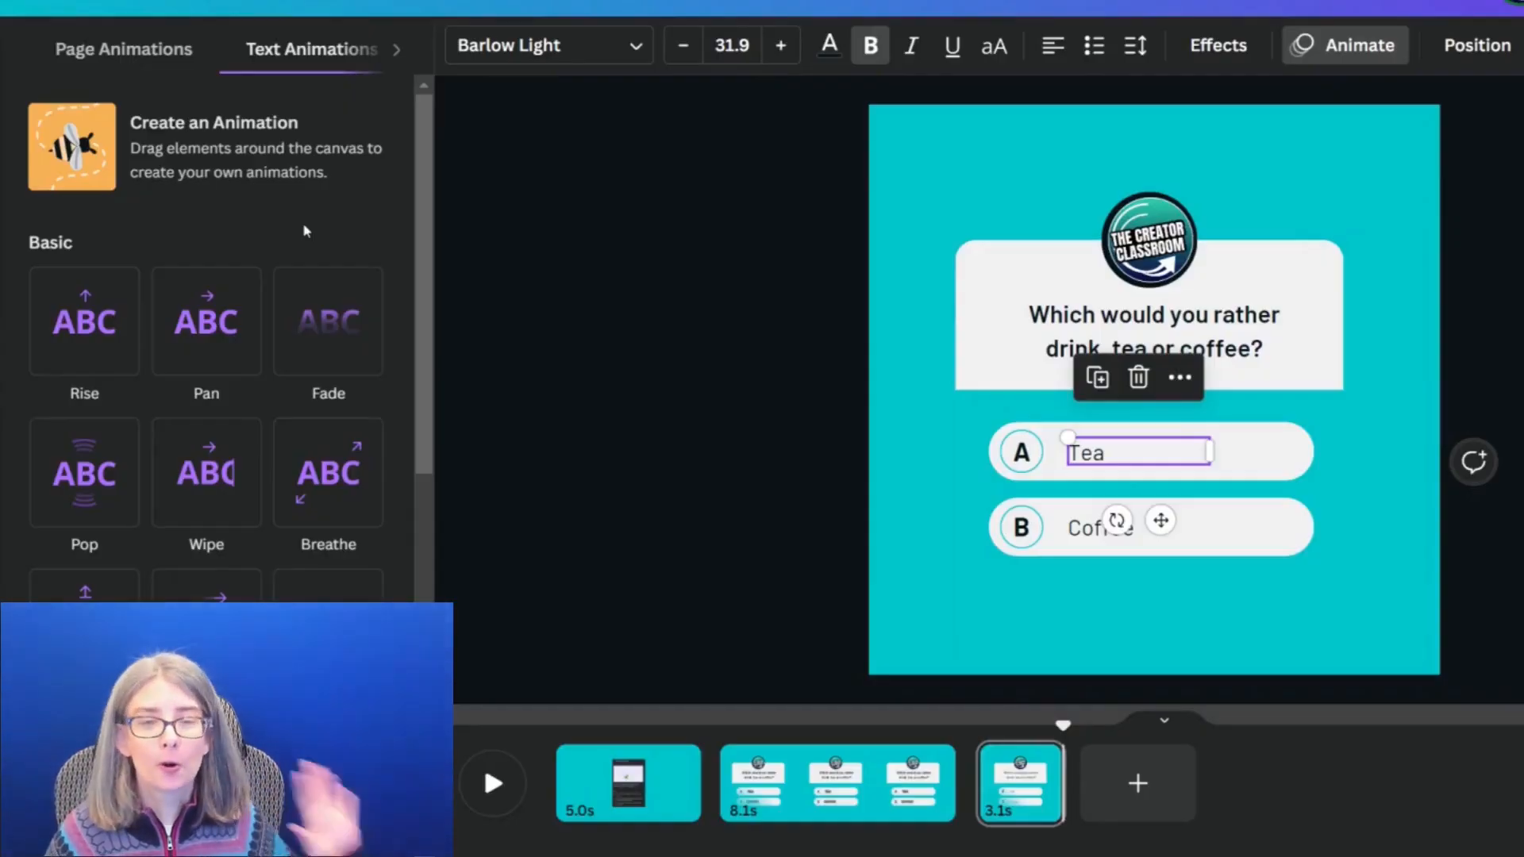
pyautogui.click(202, 327)
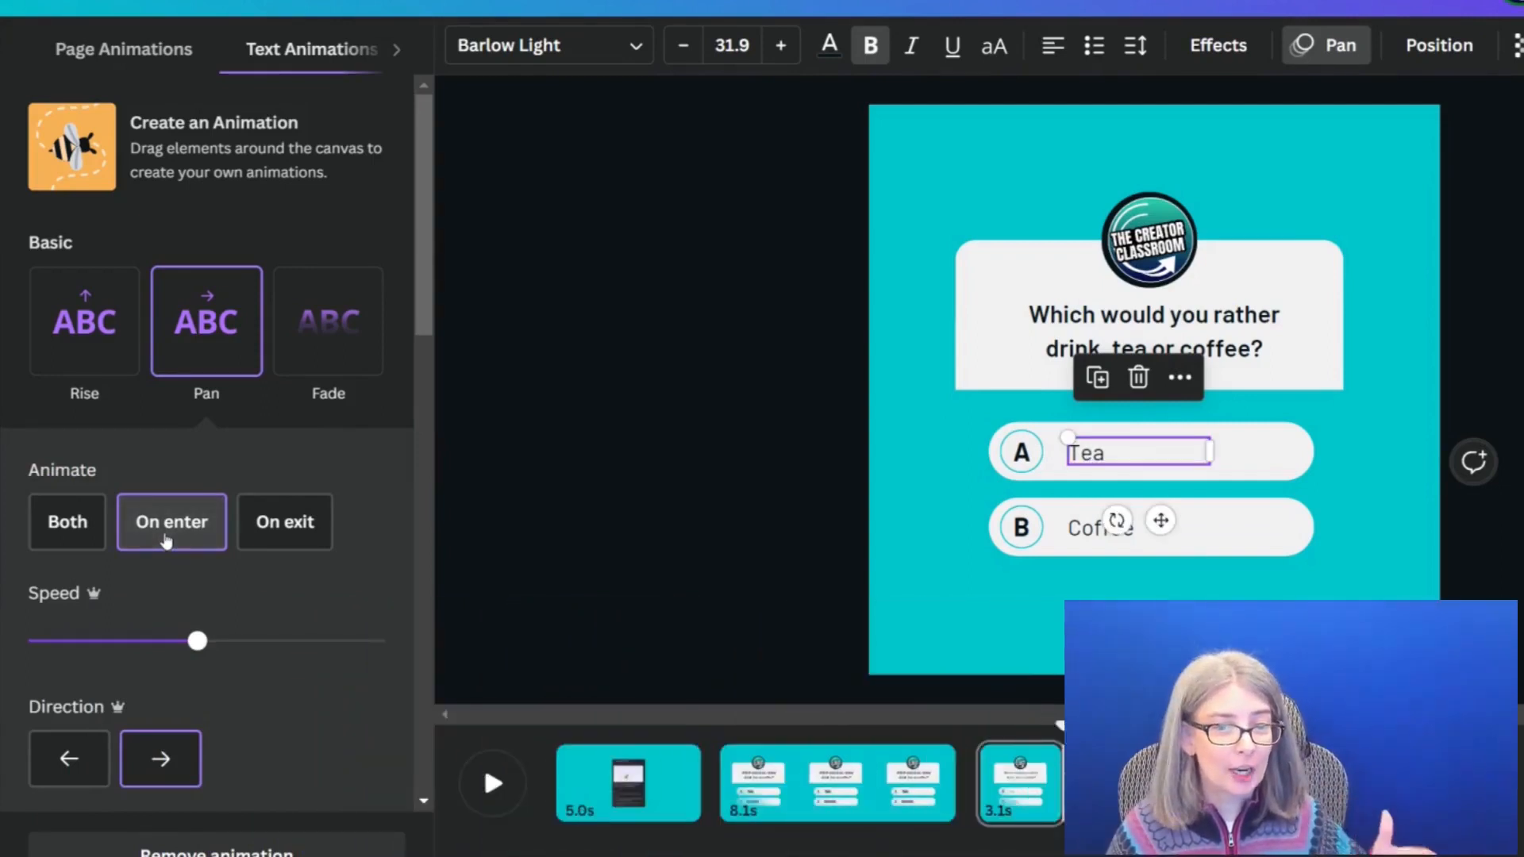
pyautogui.click(298, 528)
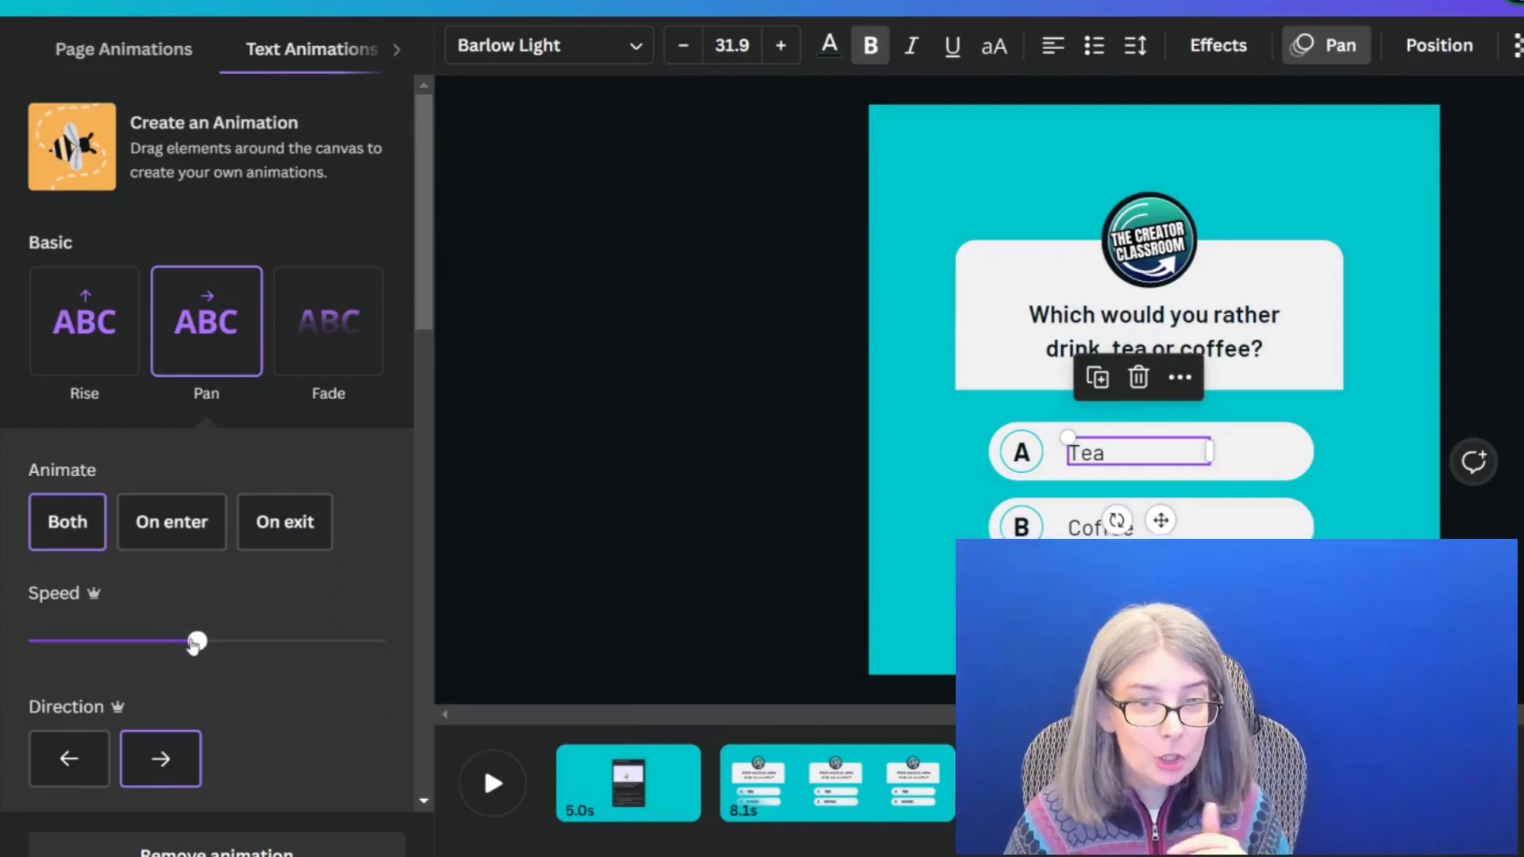
pyautogui.moveTo(200, 643); pyautogui.dragTo(289, 645)
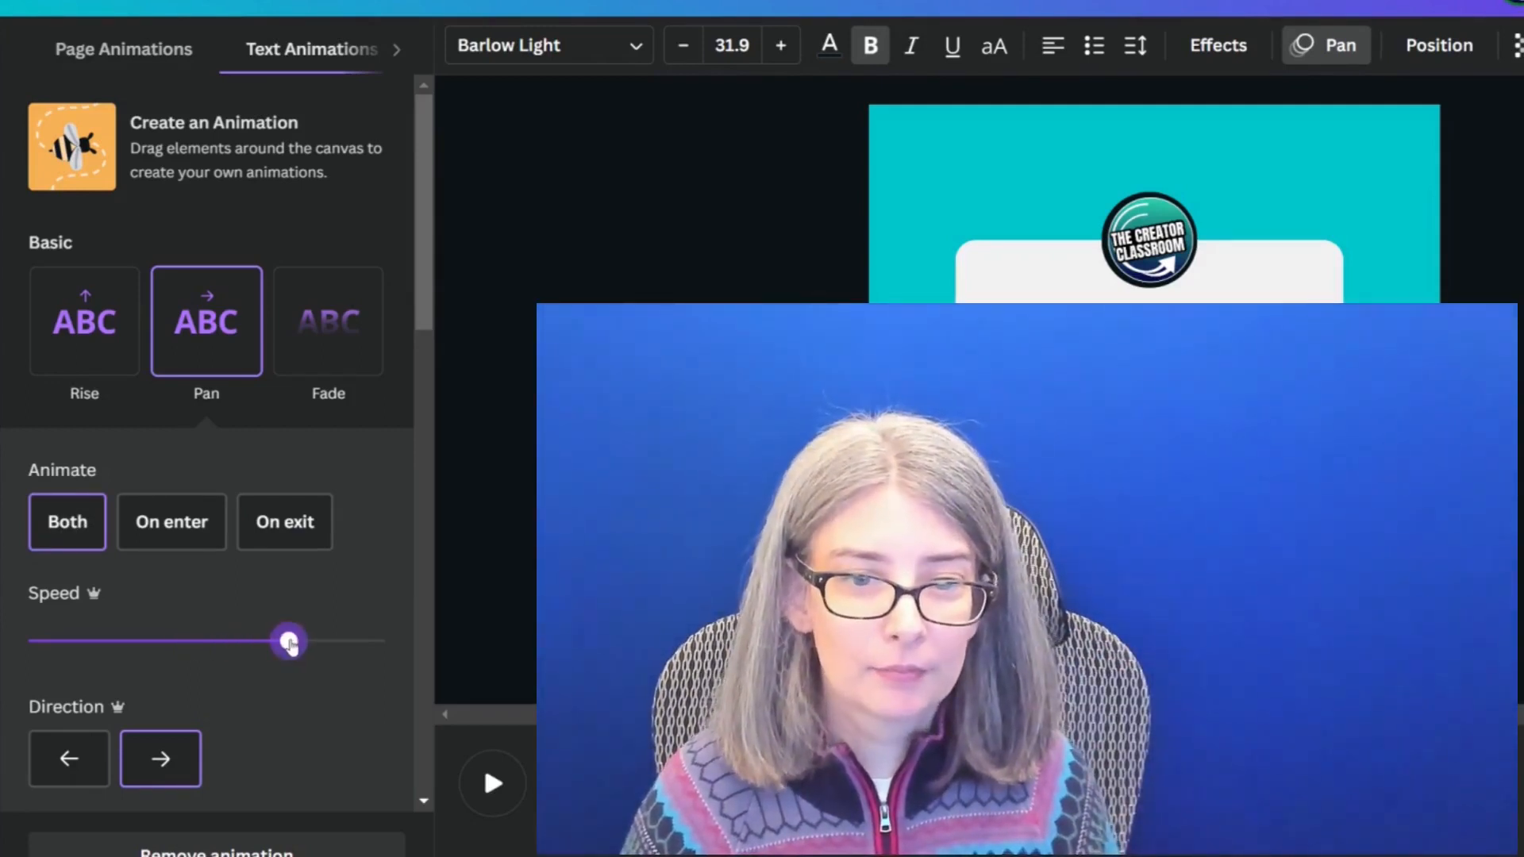
pyautogui.click(62, 771)
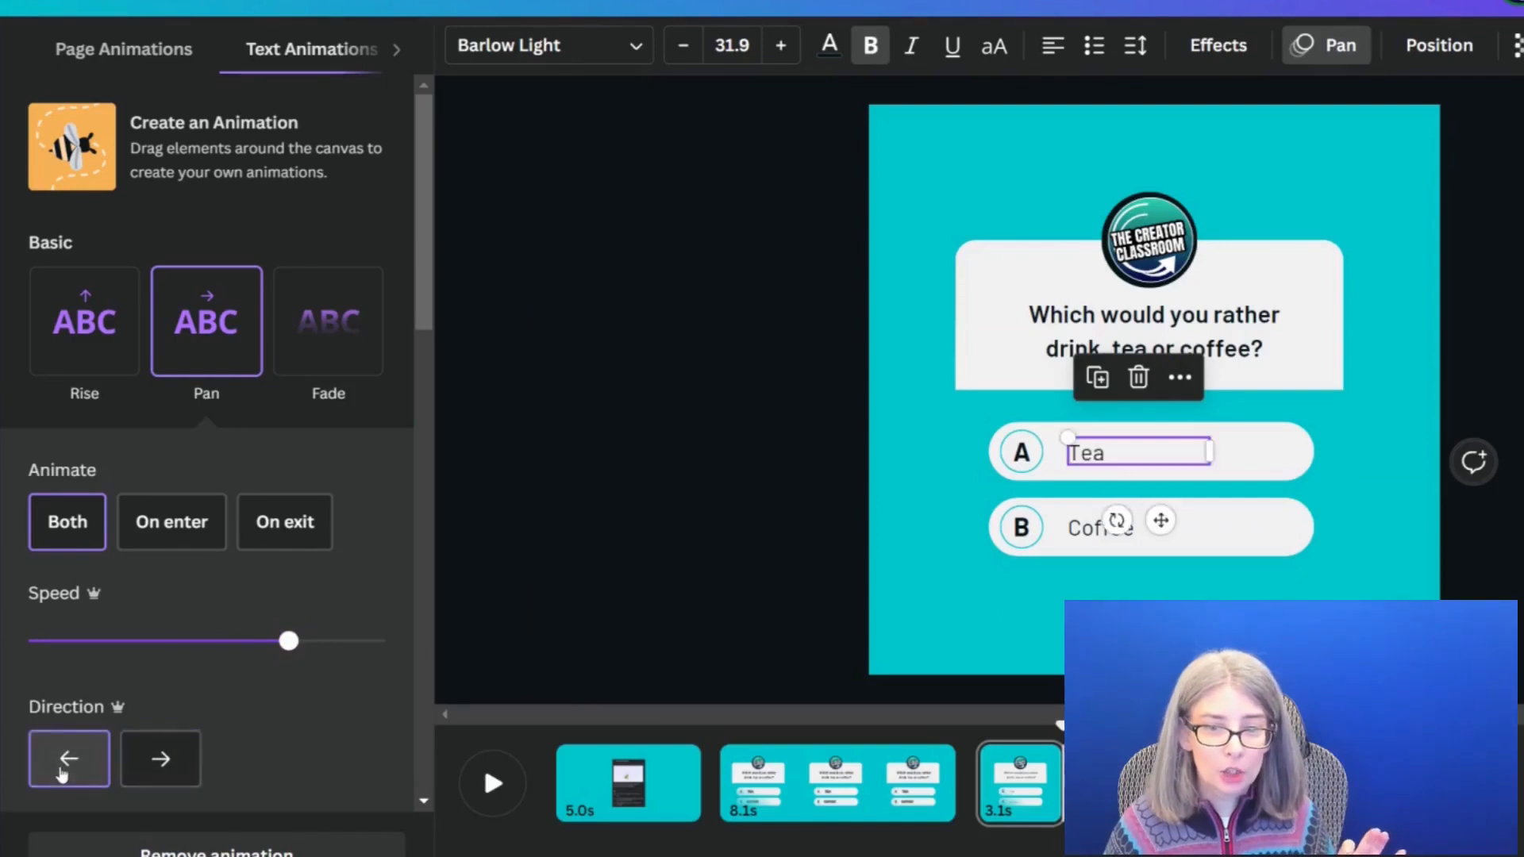
pyautogui.scroll(-2, 113, 586)
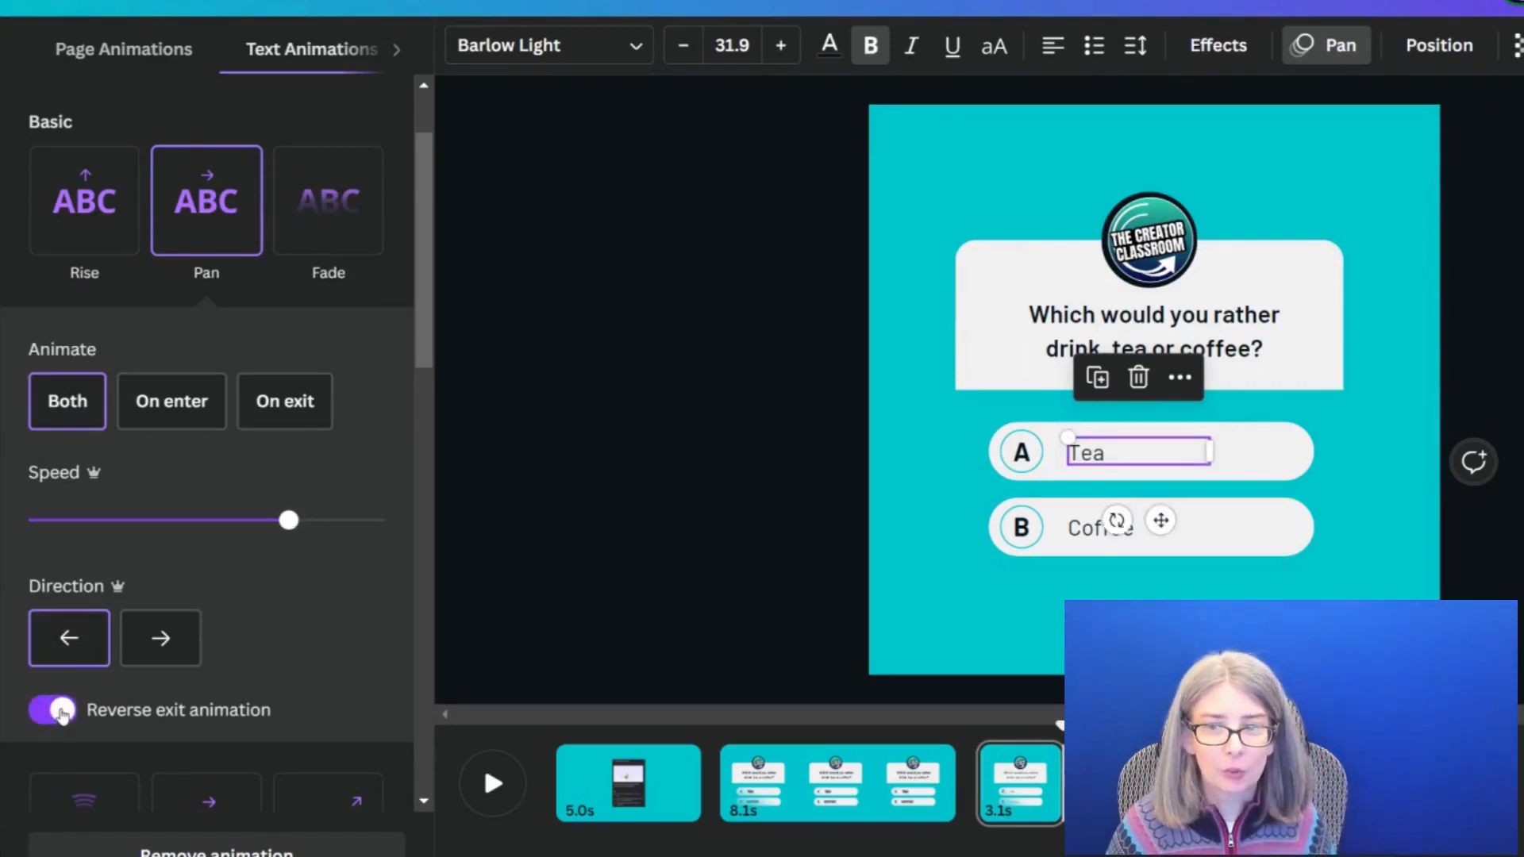
# Apply the Pan text animation to the Coffee text.
pyautogui.click(1073, 533)
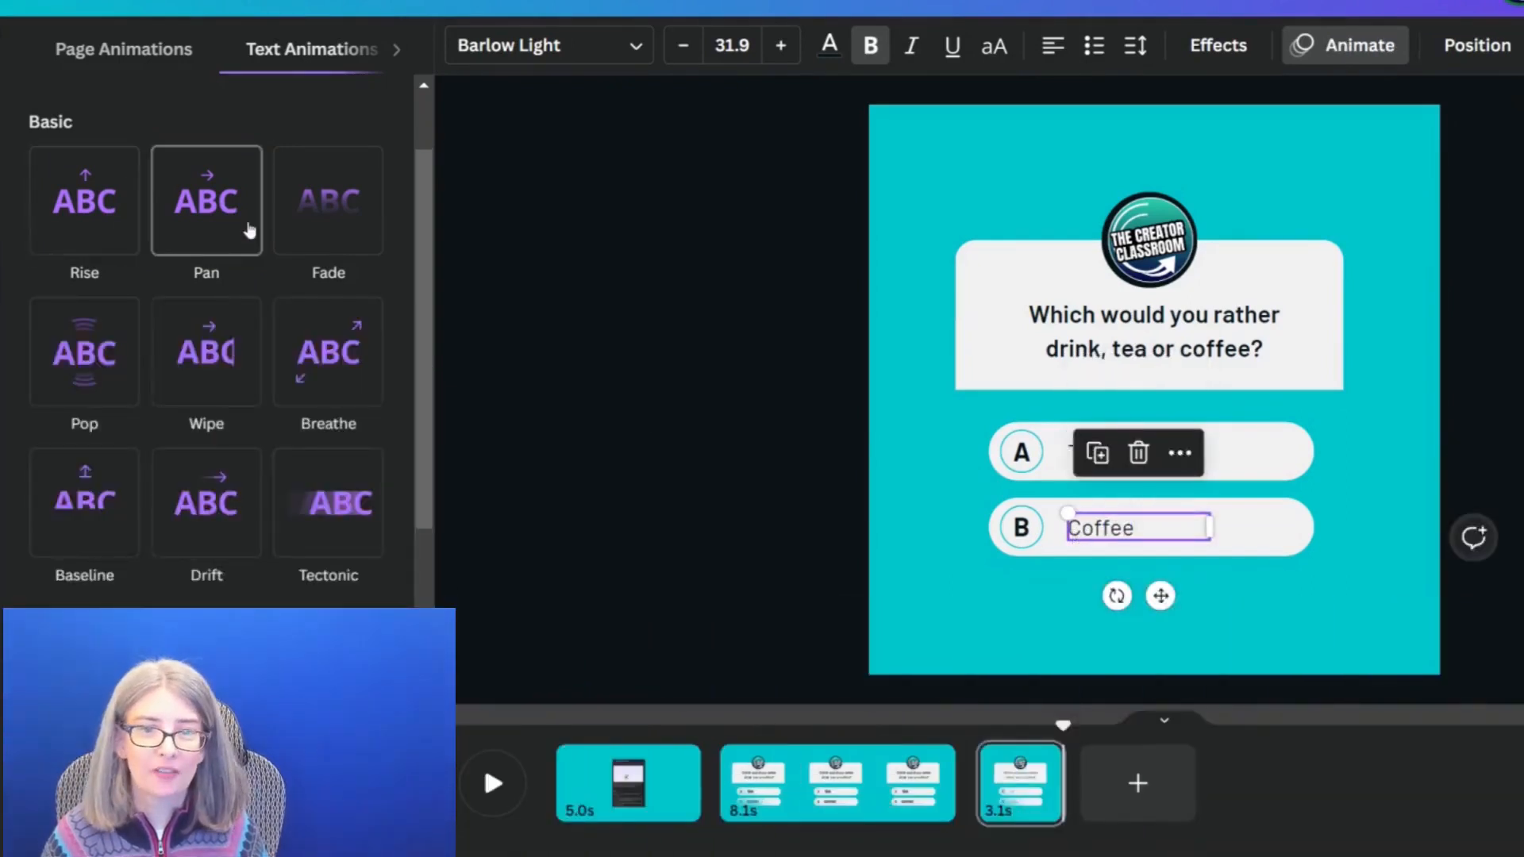
pyautogui.click(244, 228)
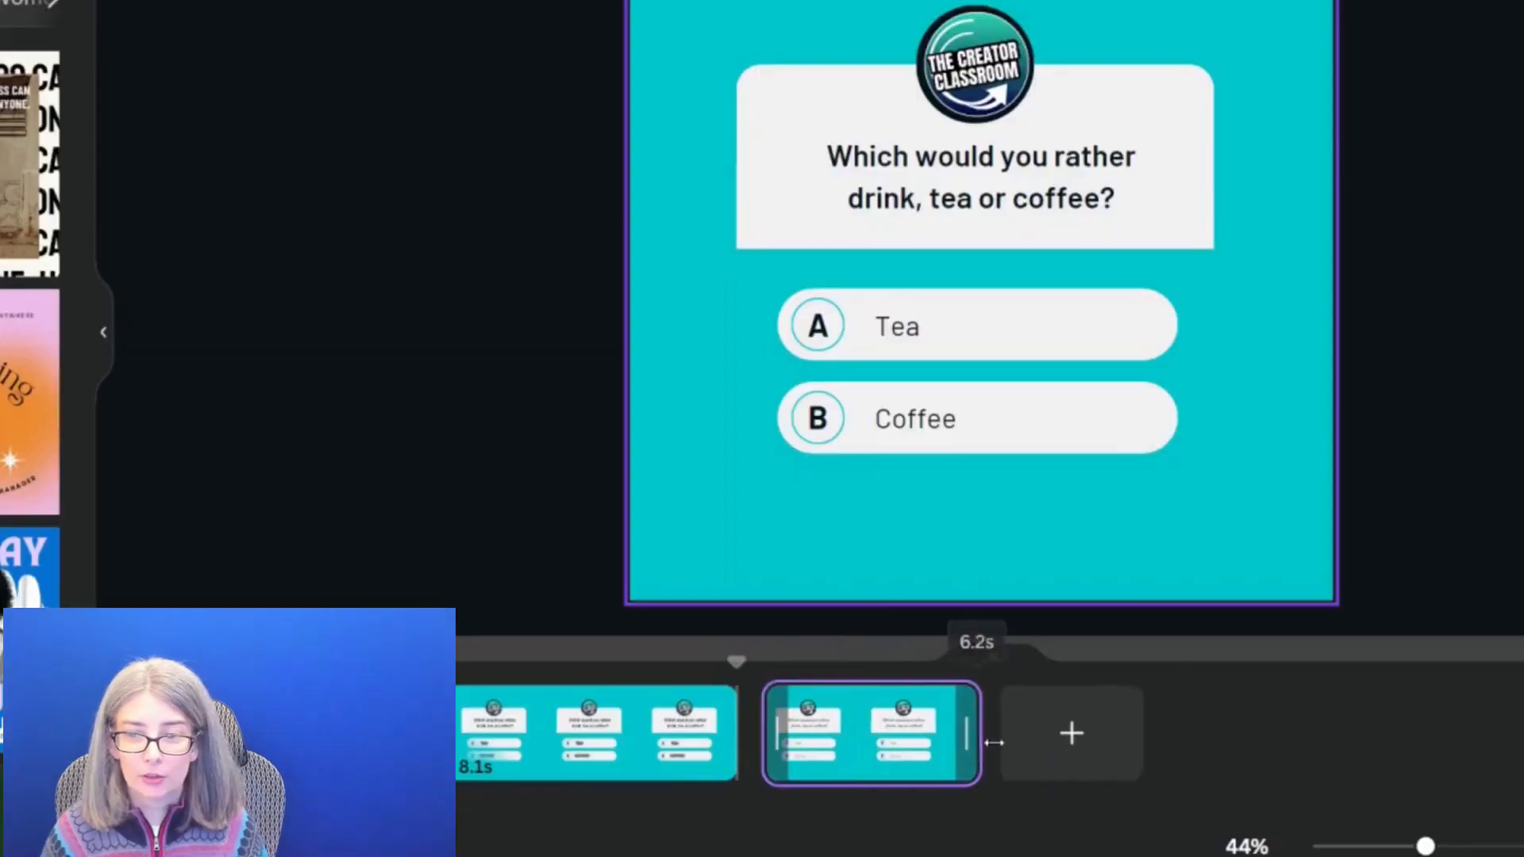
# Shorten the last page's duration on the timeline and place the playhead near its start.
pyautogui.moveTo(993, 738); pyautogui.dragTo(871, 734)
pyautogui.click(770, 661)
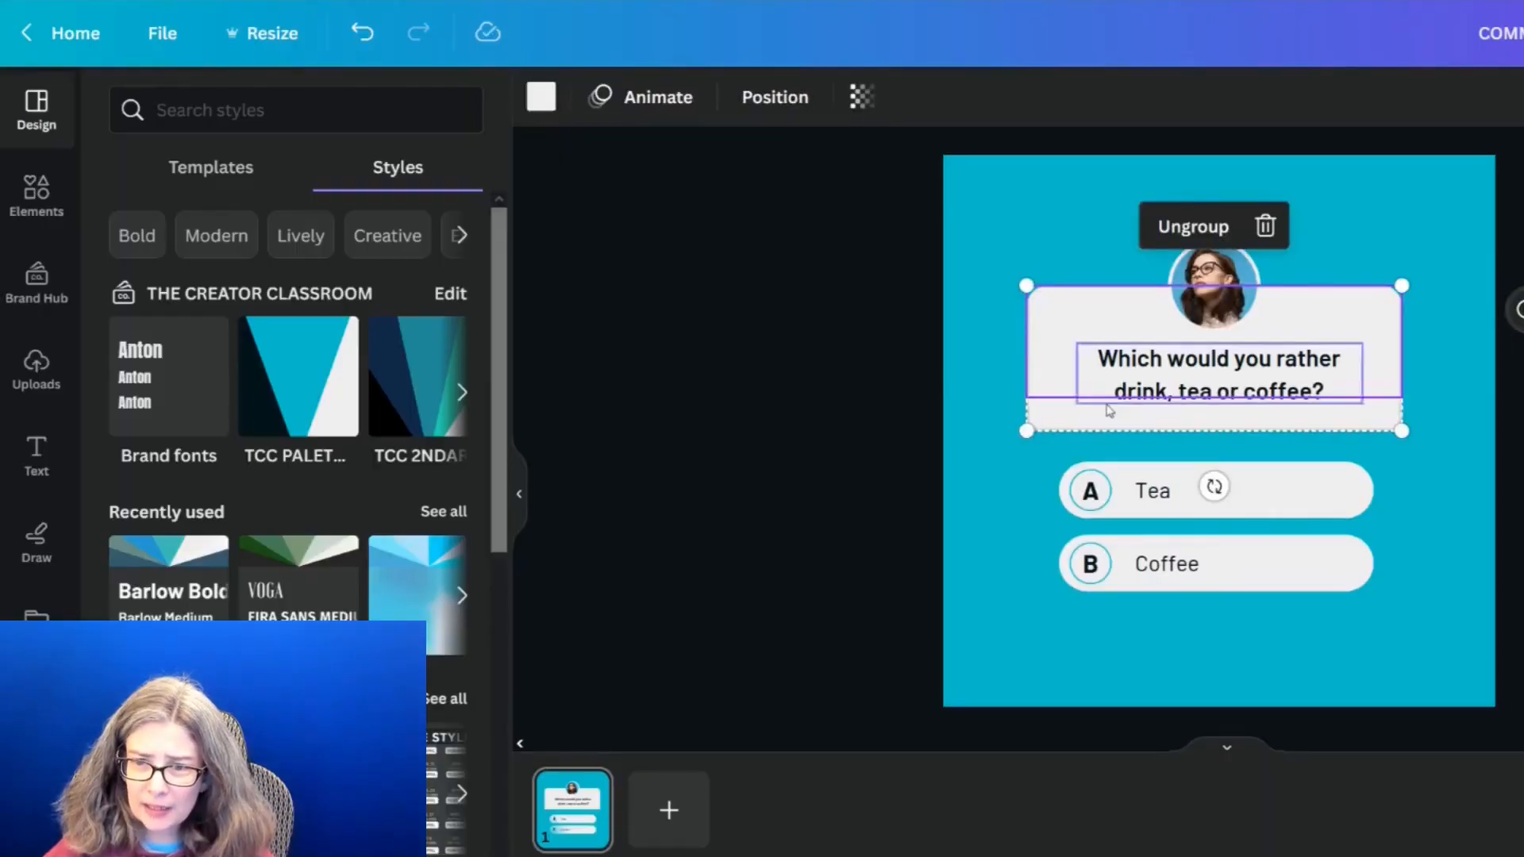
# Create a custom path animation for the lower part of the question header, using the Steady movement style and adjusting its speed.
pyautogui.click(1083, 413)
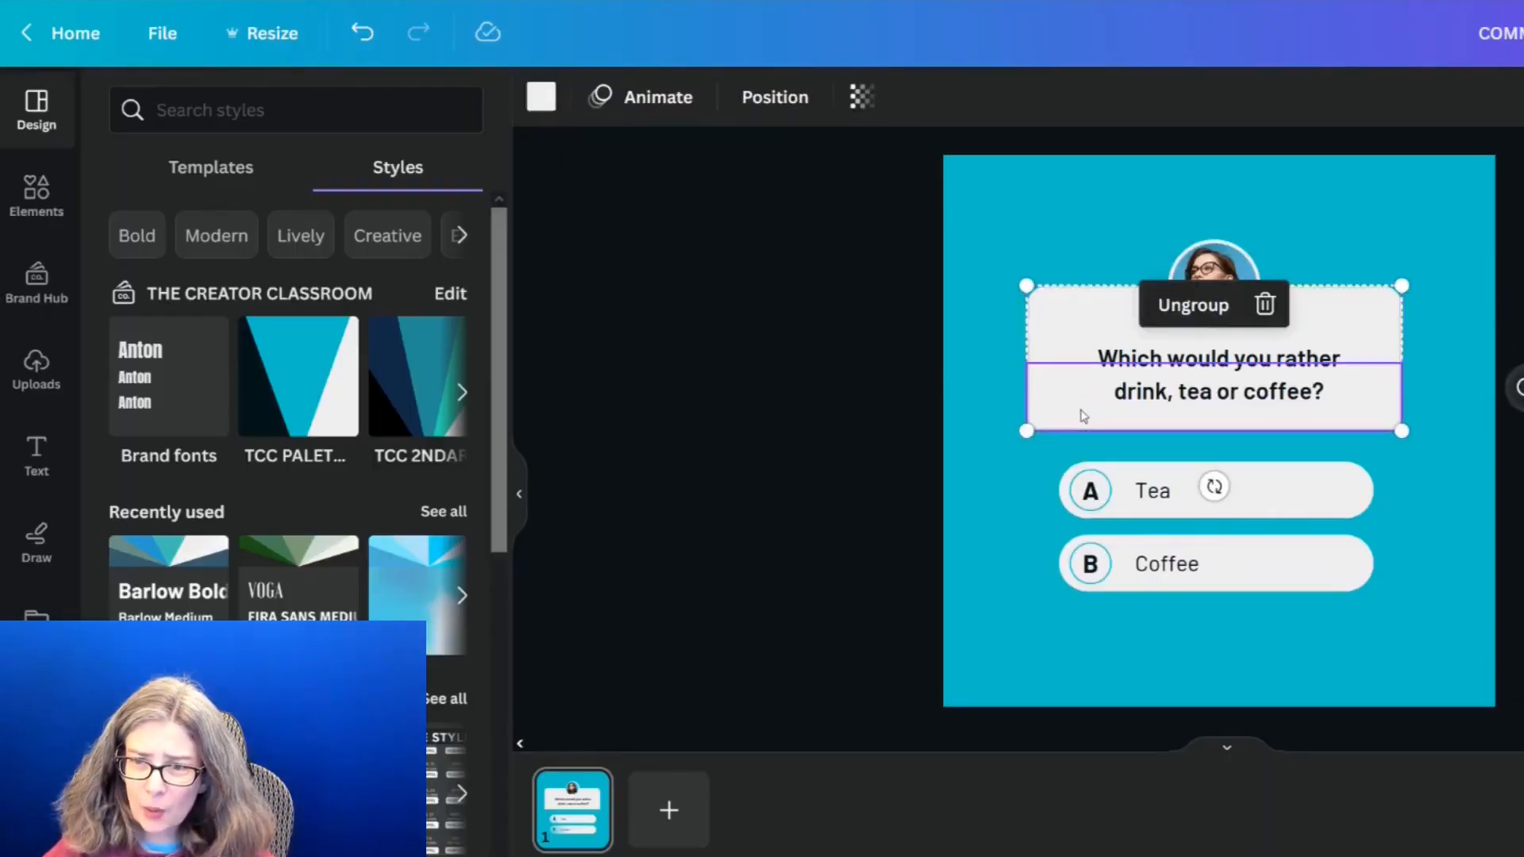
pyautogui.click(635, 101)
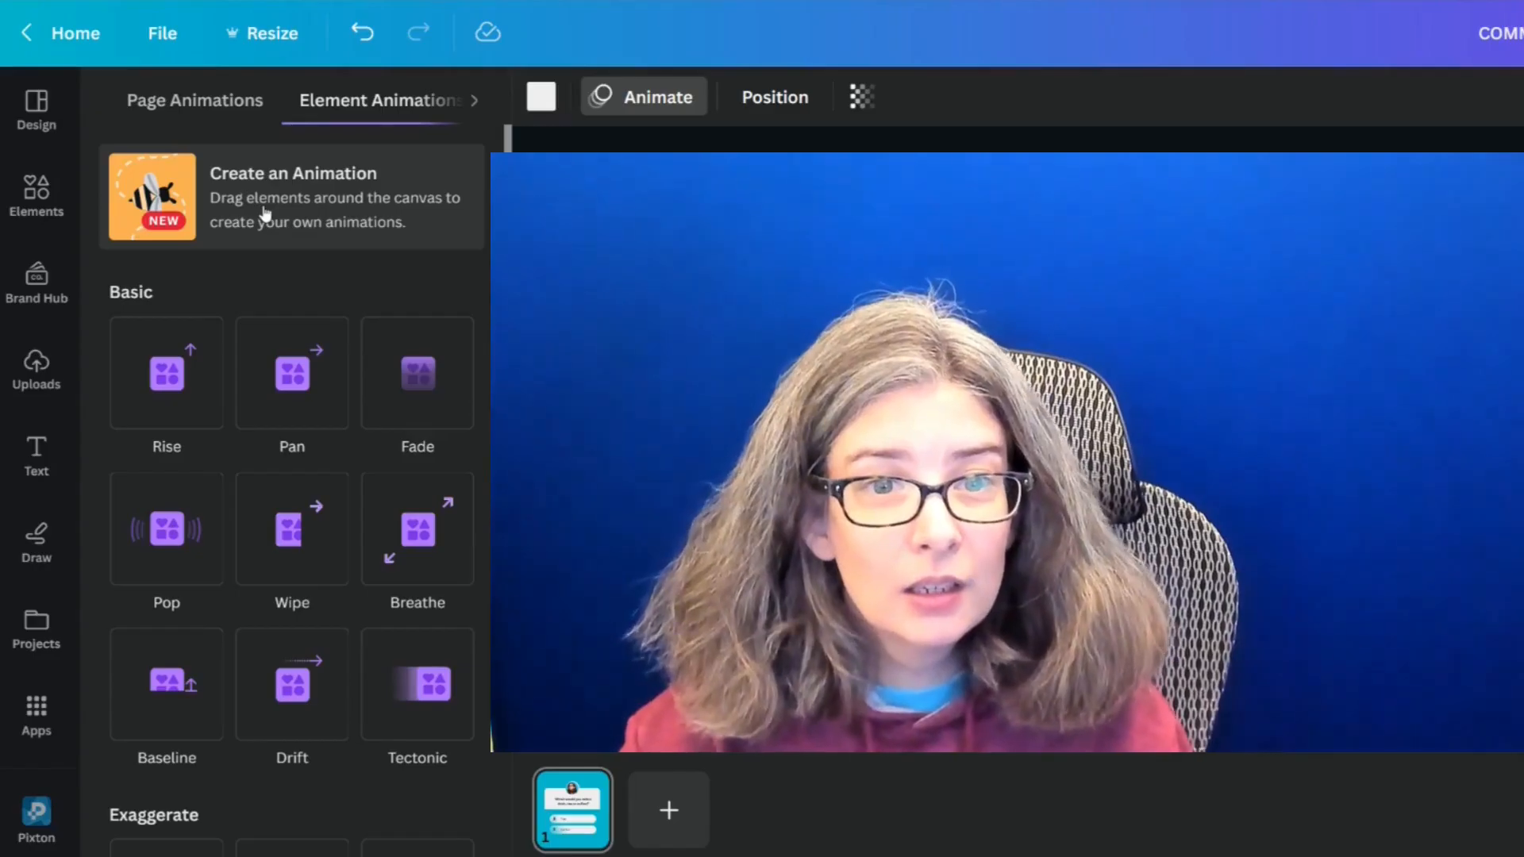
pyautogui.click(328, 179)
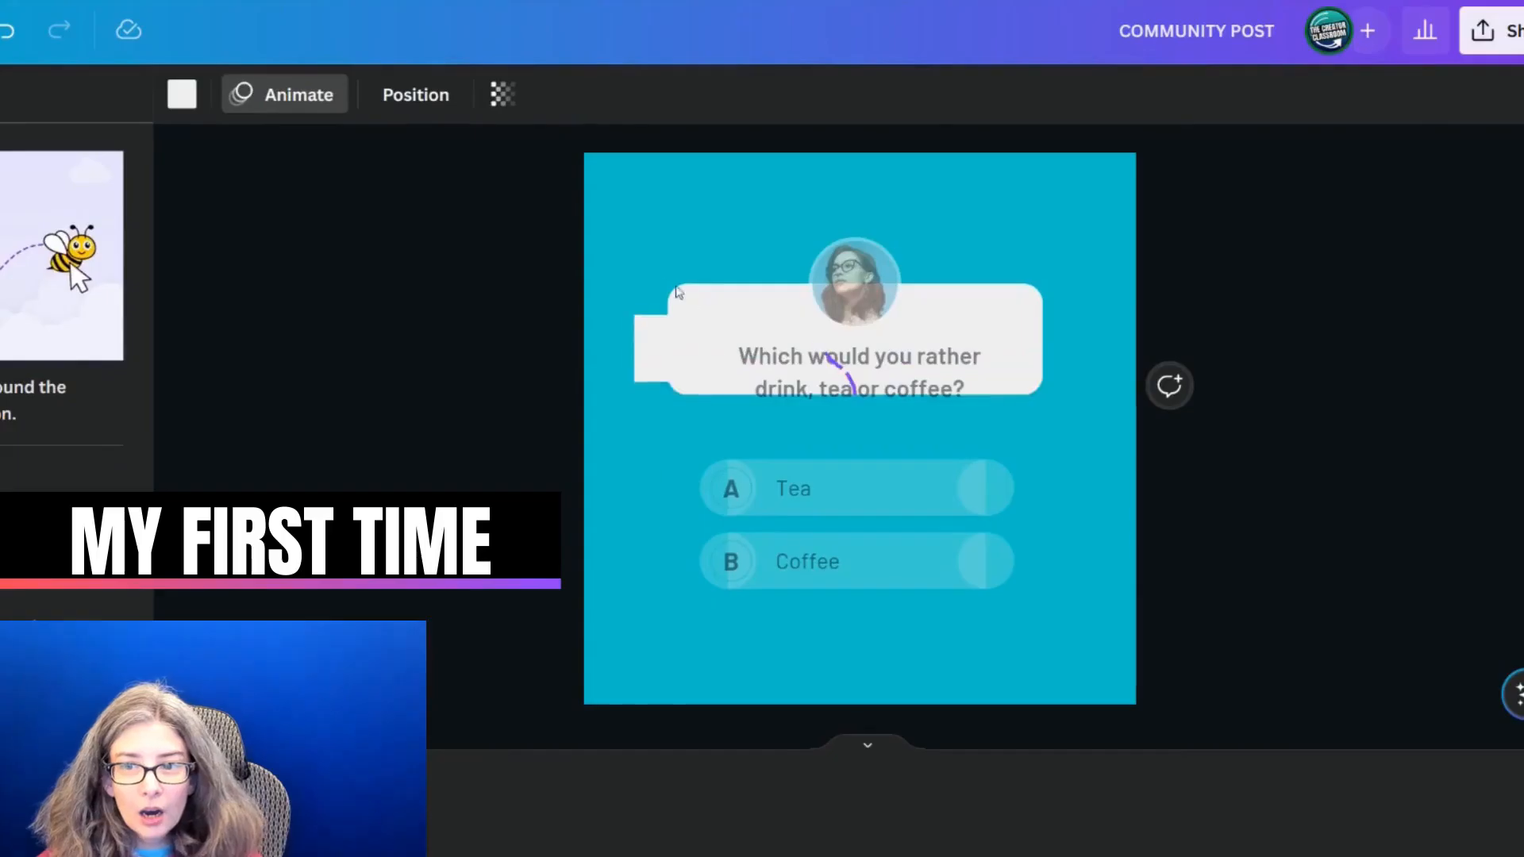
pyautogui.moveTo(605, 366)
pyautogui.mouseDown()
pyautogui.moveTo(737, 389)
pyautogui.moveTo(889, 504)
pyautogui.moveTo(612, 427)
pyautogui.moveTo(734, 359)
pyautogui.moveTo(715, 362)
pyautogui.mouseUp()
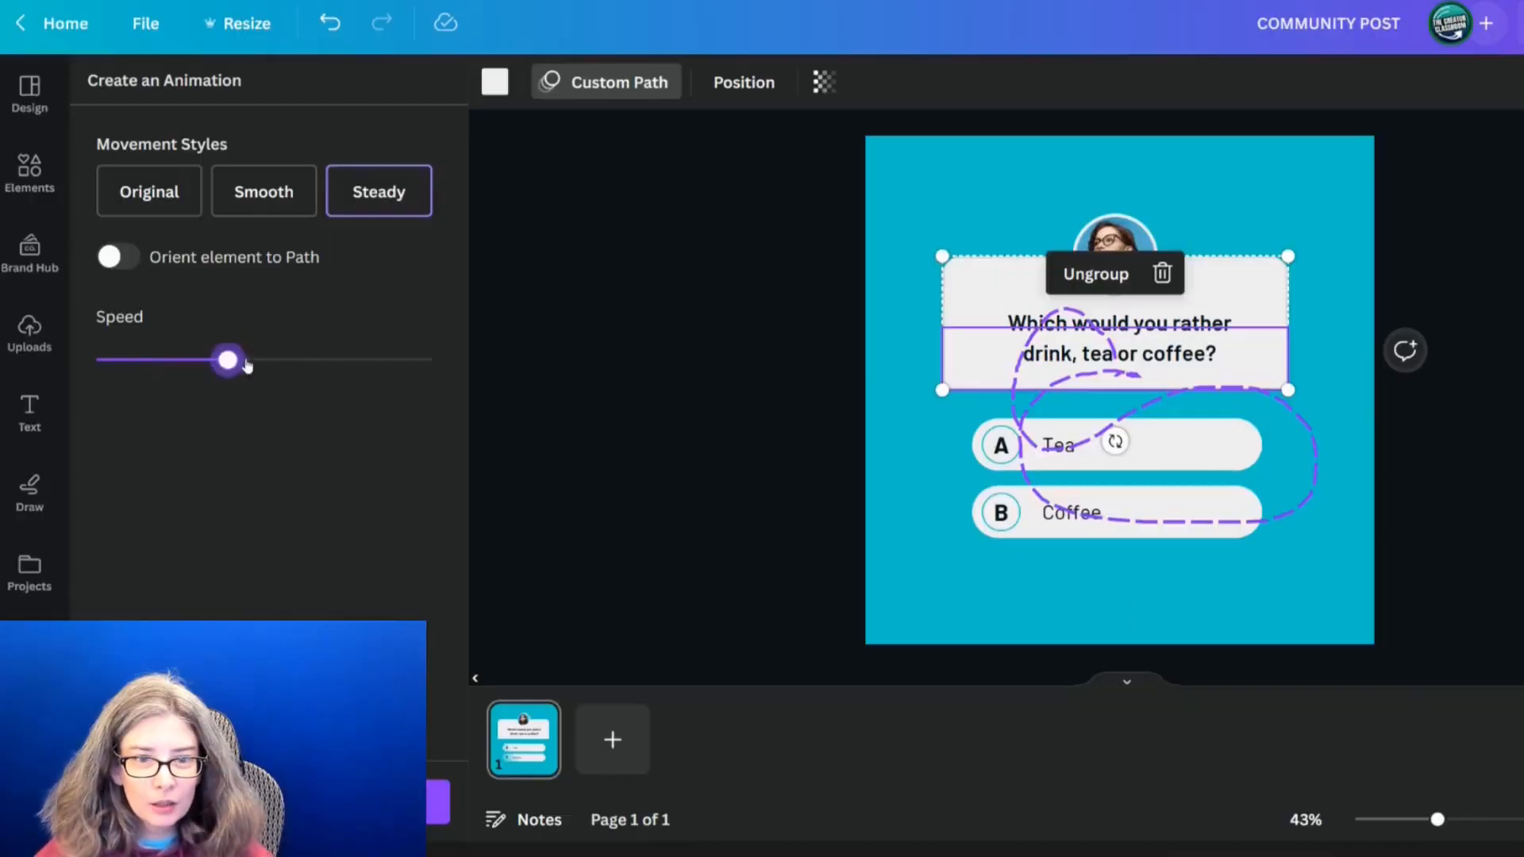
pyautogui.moveTo(246, 363)
pyautogui.mouseDown()
pyautogui.moveTo(344, 359)
pyautogui.moveTo(244, 361)
pyautogui.mouseUp()
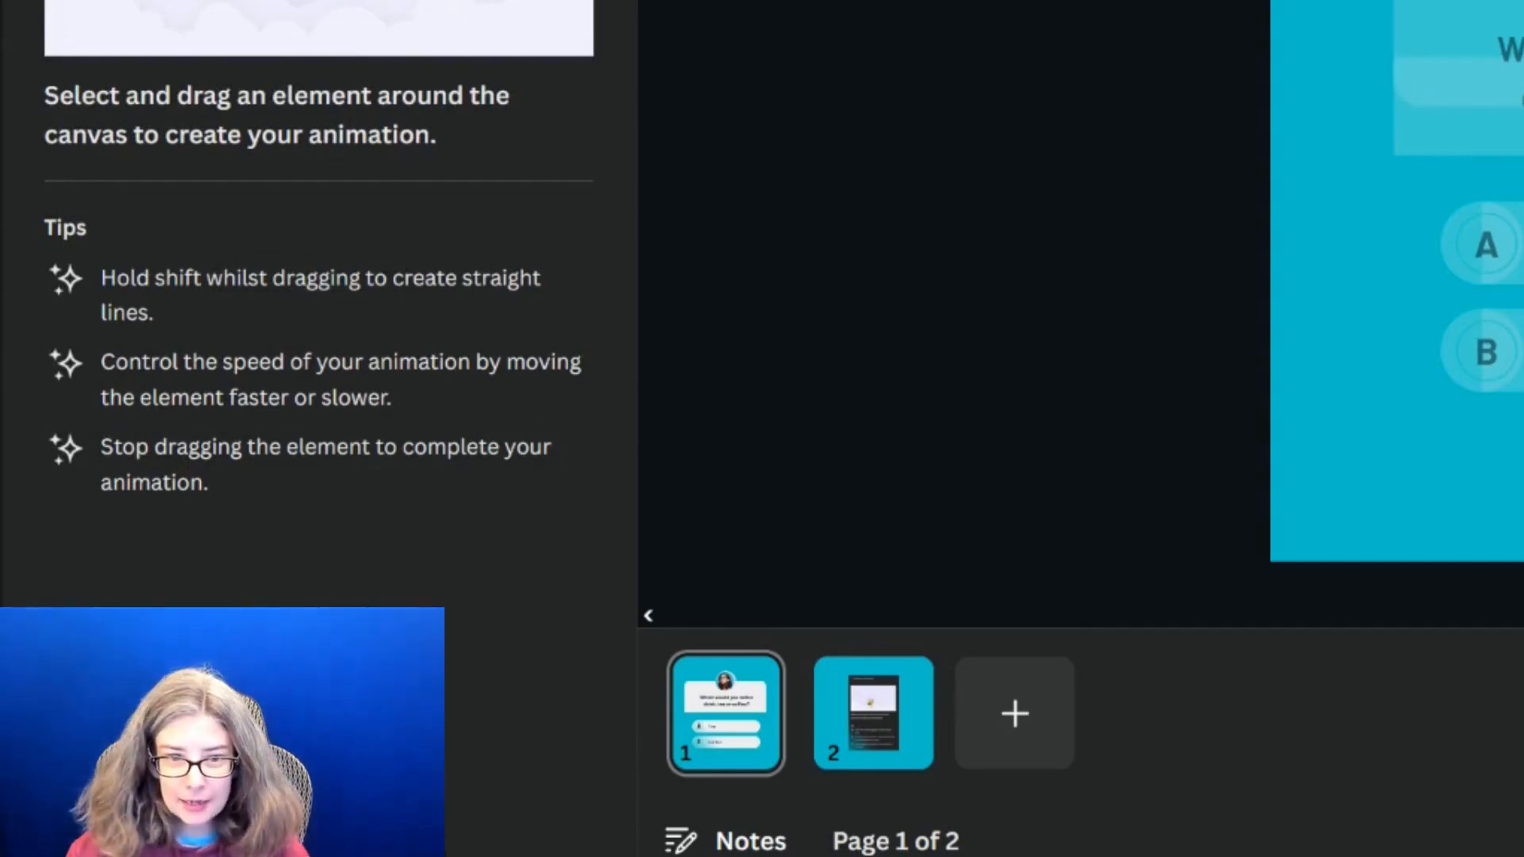
# Create a custom animation for the Tea text along a straight horizontal path, ending beside the A label.
pyautogui.moveTo(792, 530)
pyautogui.mouseDown()
pyautogui.moveTo(1001, 532)
pyautogui.moveTo(949, 530)
pyautogui.mouseUp()
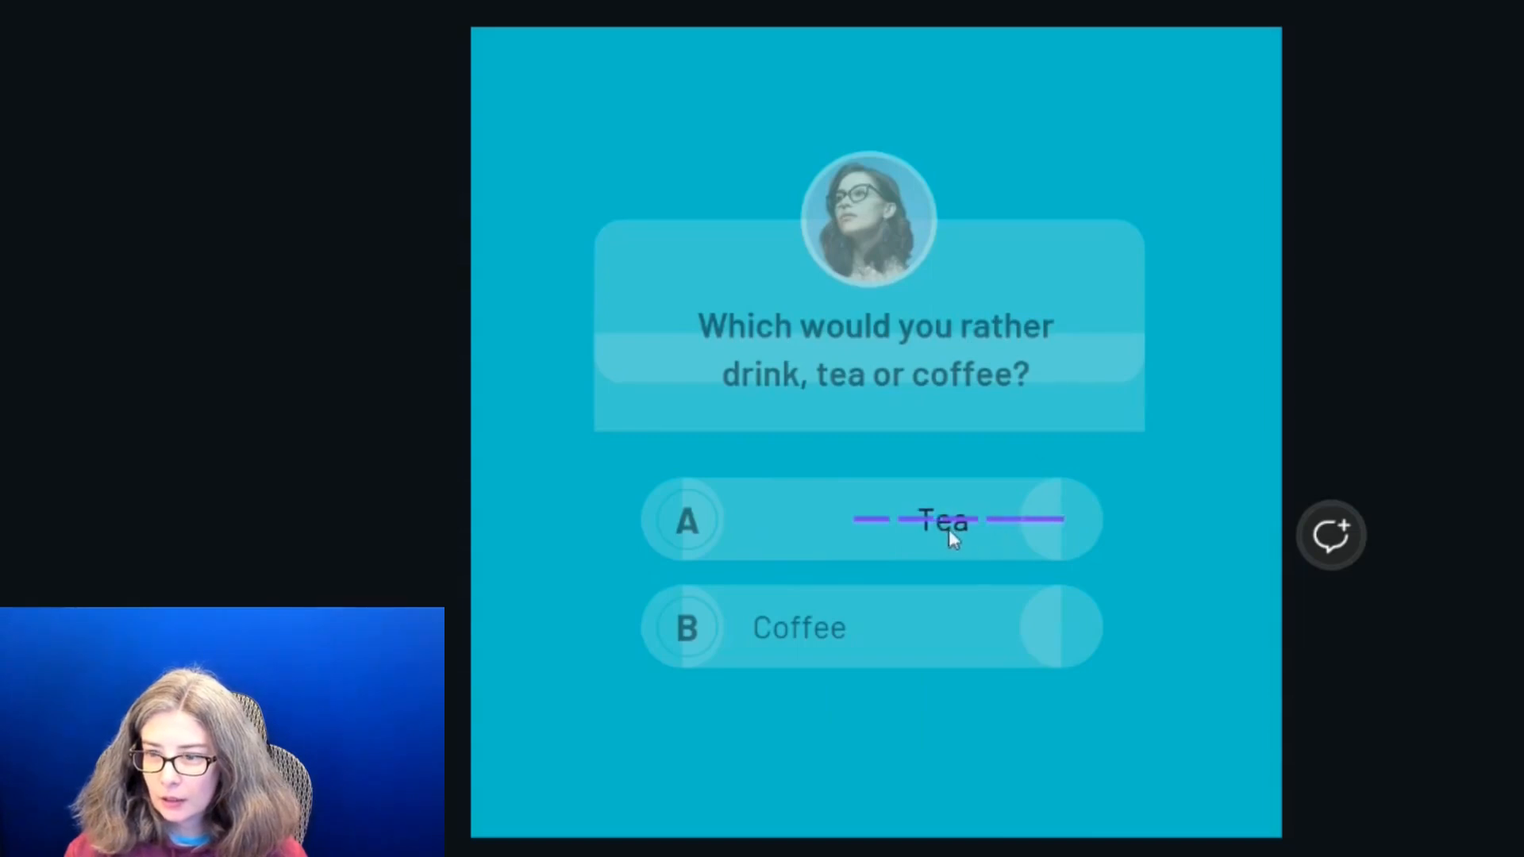
pyautogui.moveTo(765, 526); pyautogui.dragTo(765, 525)
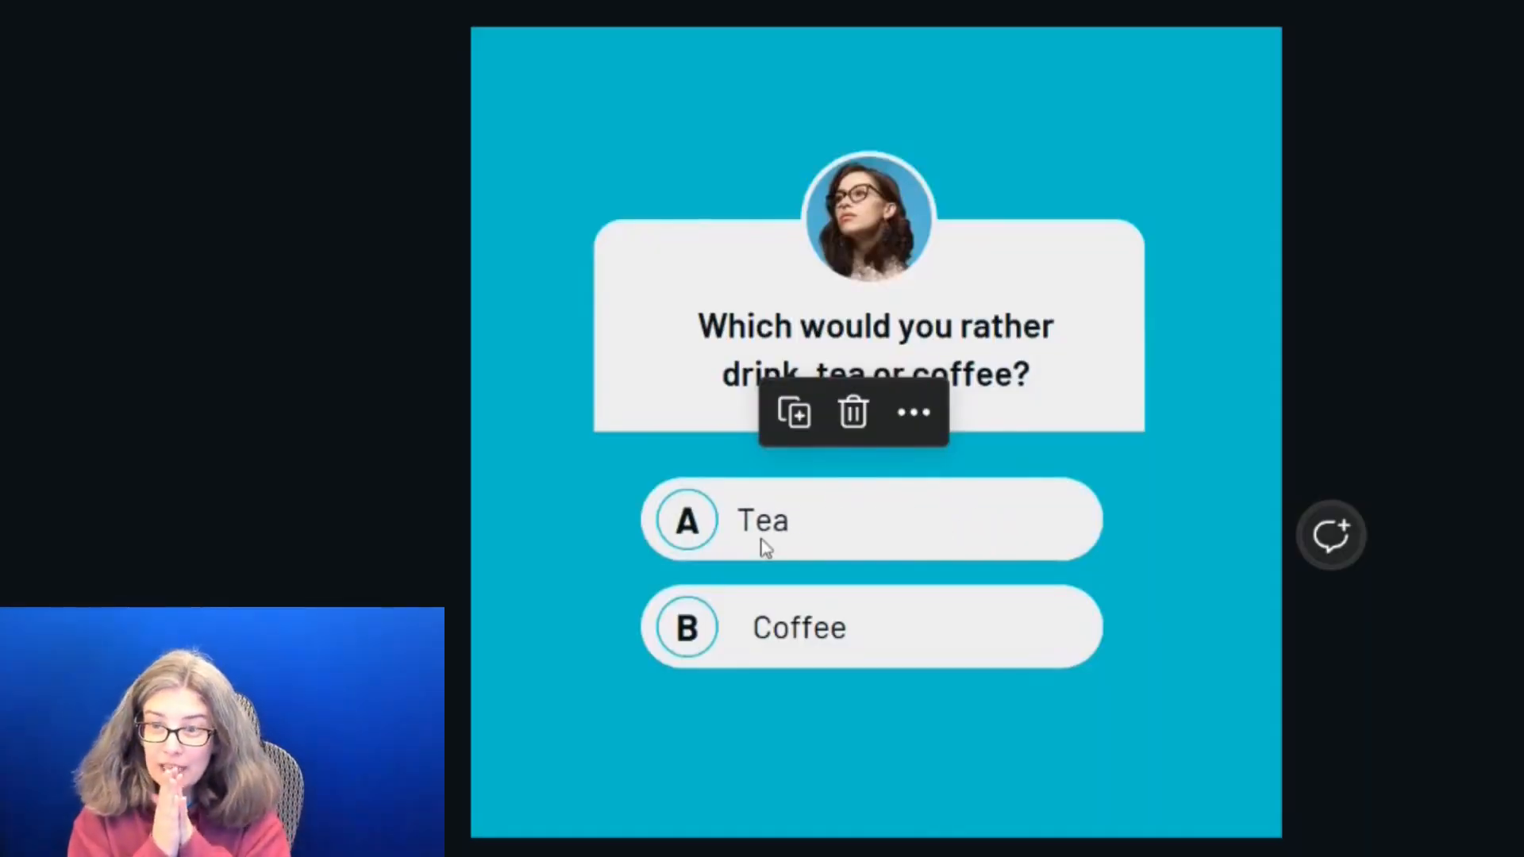
# Create a custom animation for the Coffee text along a horizontal path, ending beside the B label.
pyautogui.click(763, 548)
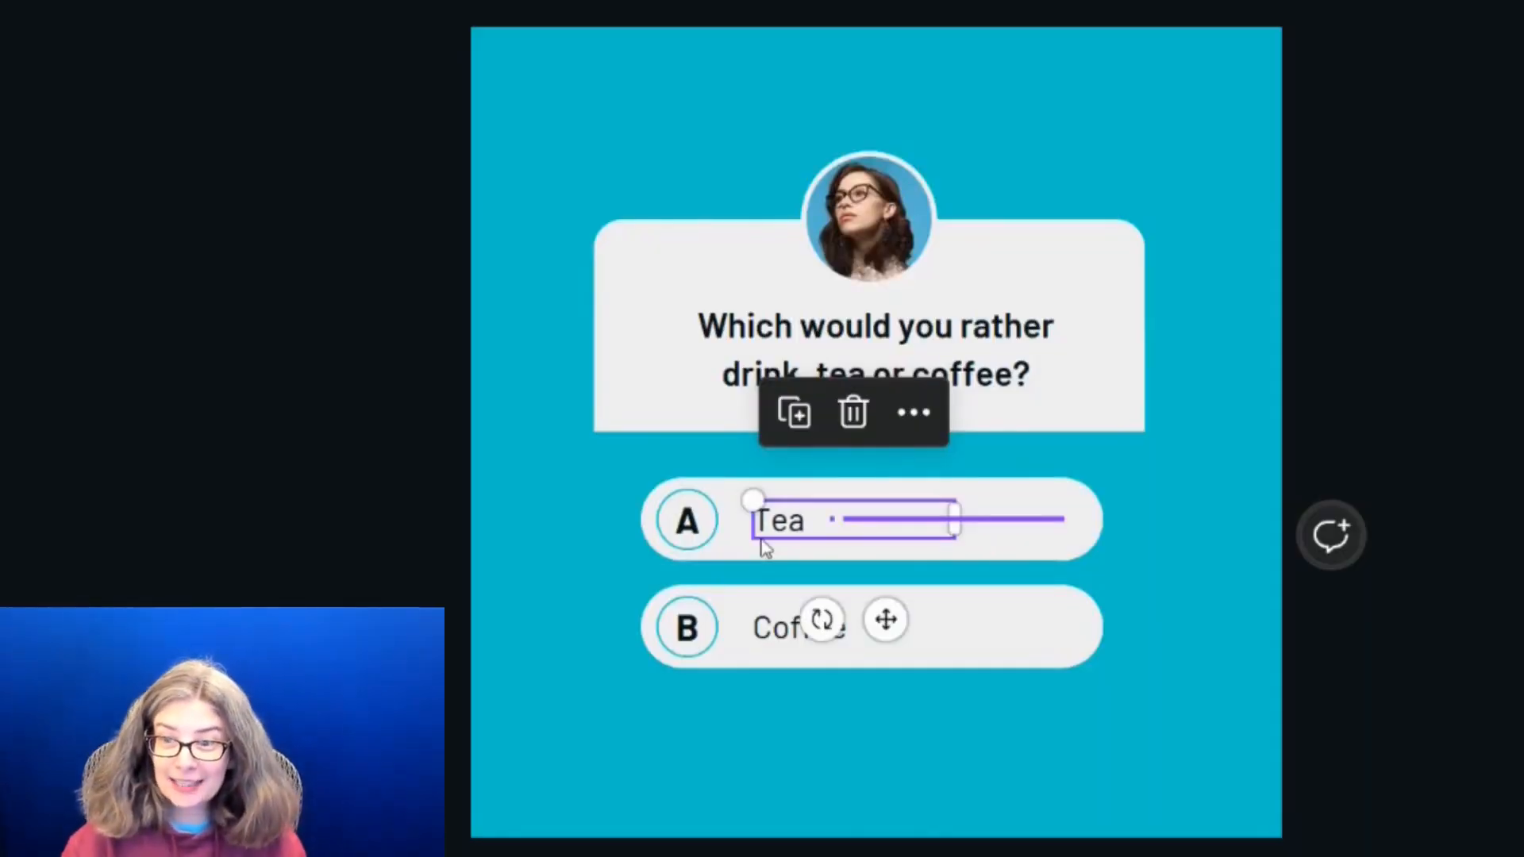
pyautogui.moveTo(768, 630)
pyautogui.mouseDown()
pyautogui.moveTo(963, 642)
pyautogui.moveTo(767, 636)
pyautogui.mouseUp()
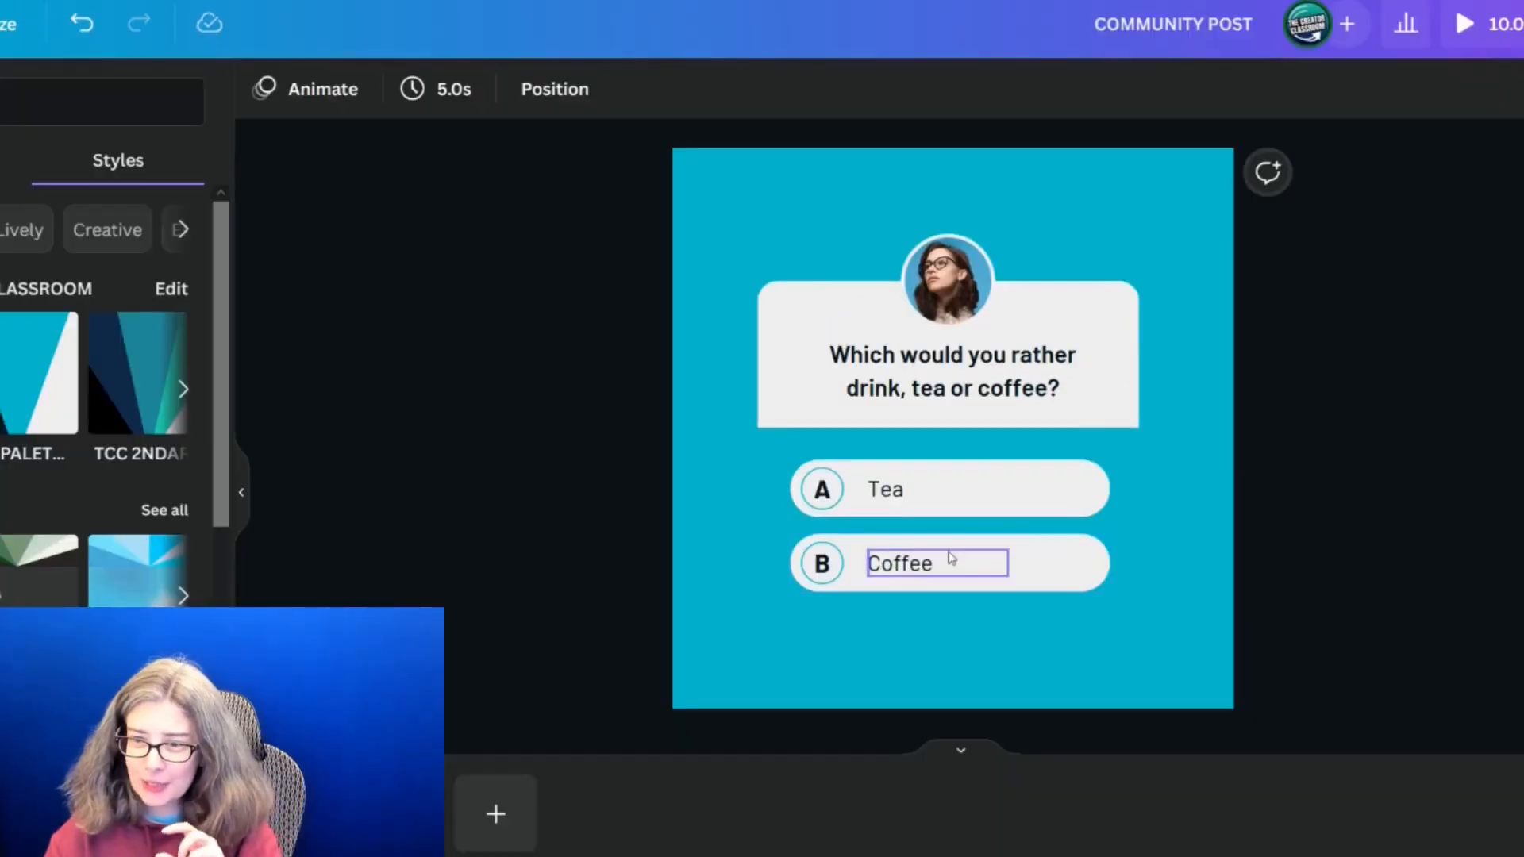
pyautogui.click(952, 558)
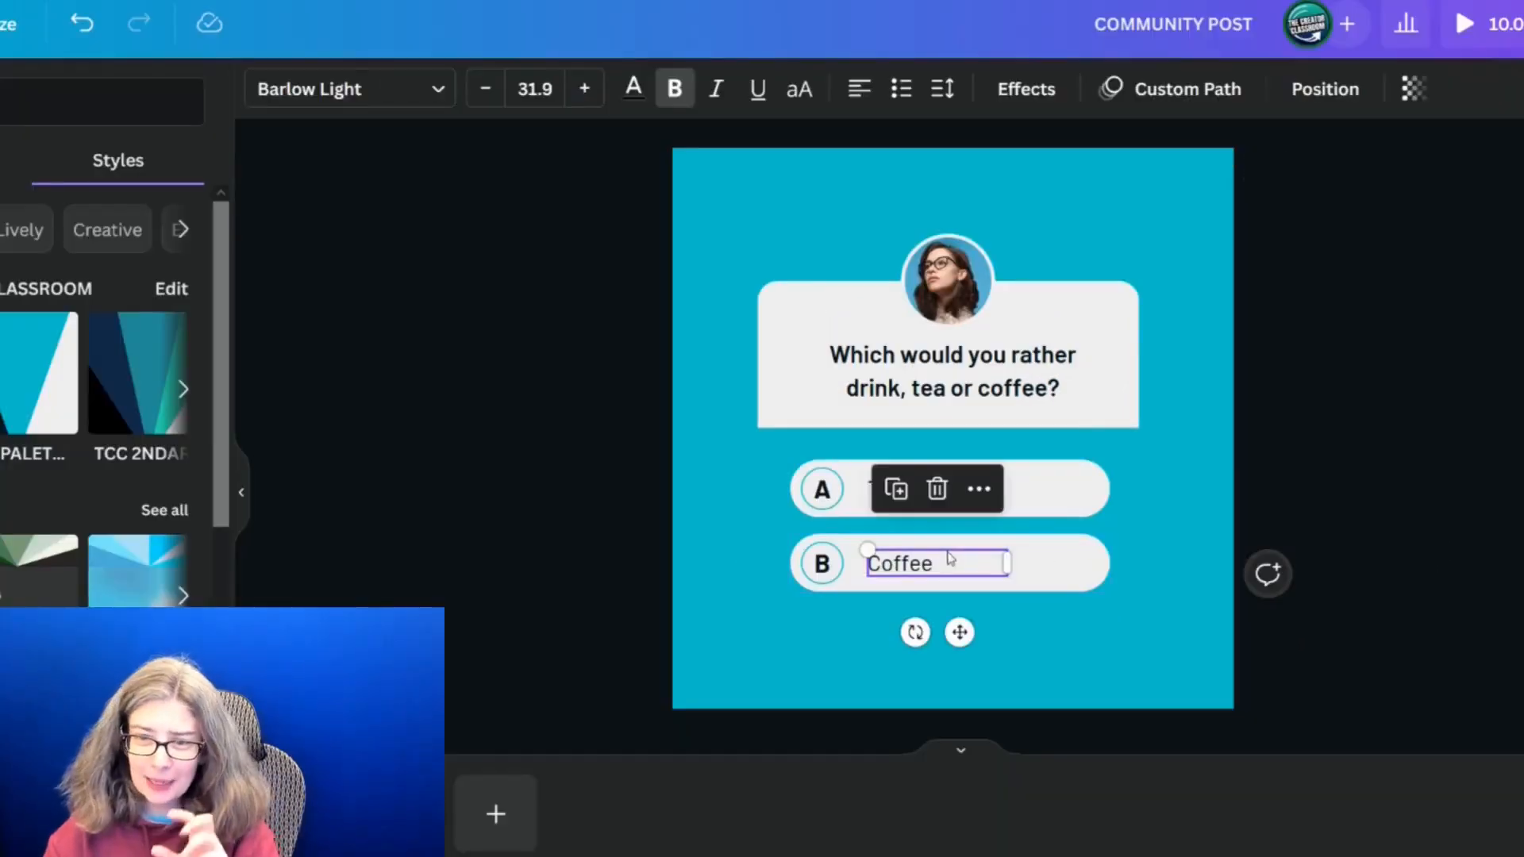
pyautogui.click(537, 487)
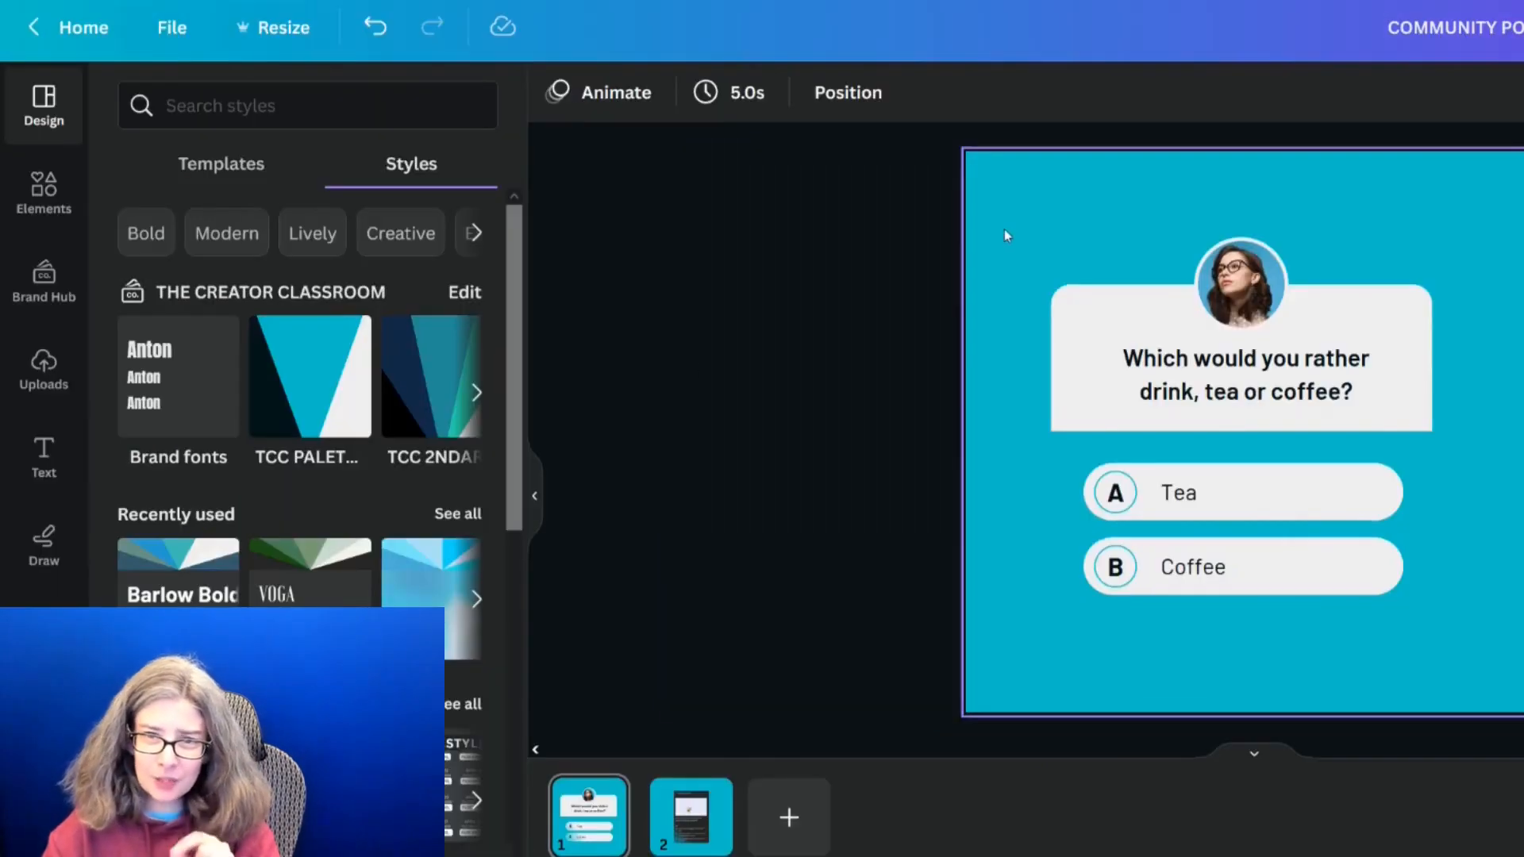
# Resize the design to the Facebook Video format, 1080 × 1080 px.
pyautogui.click(287, 38)
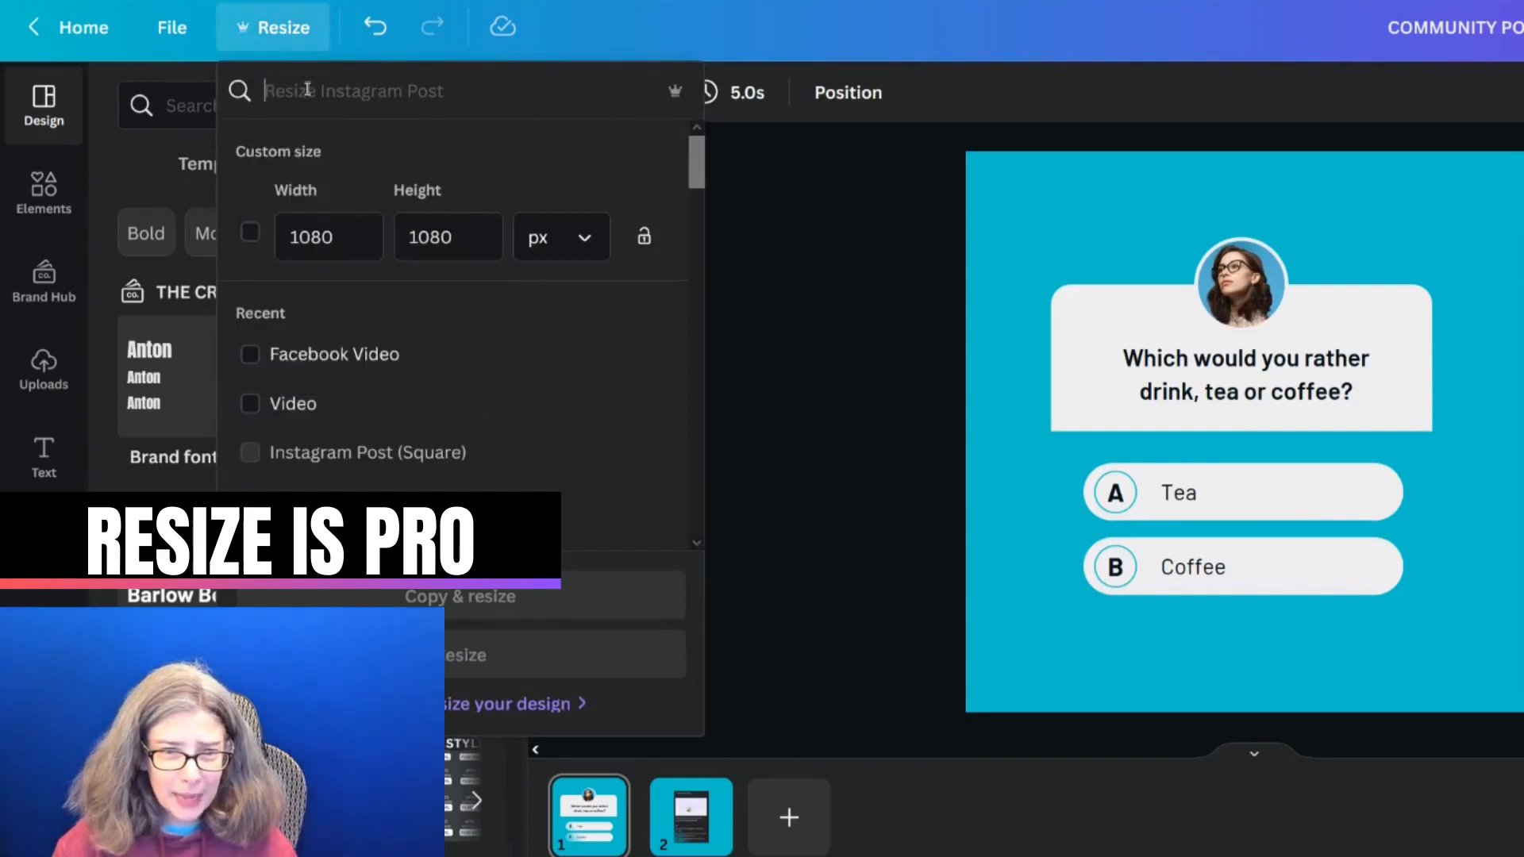
pyautogui.click(264, 363)
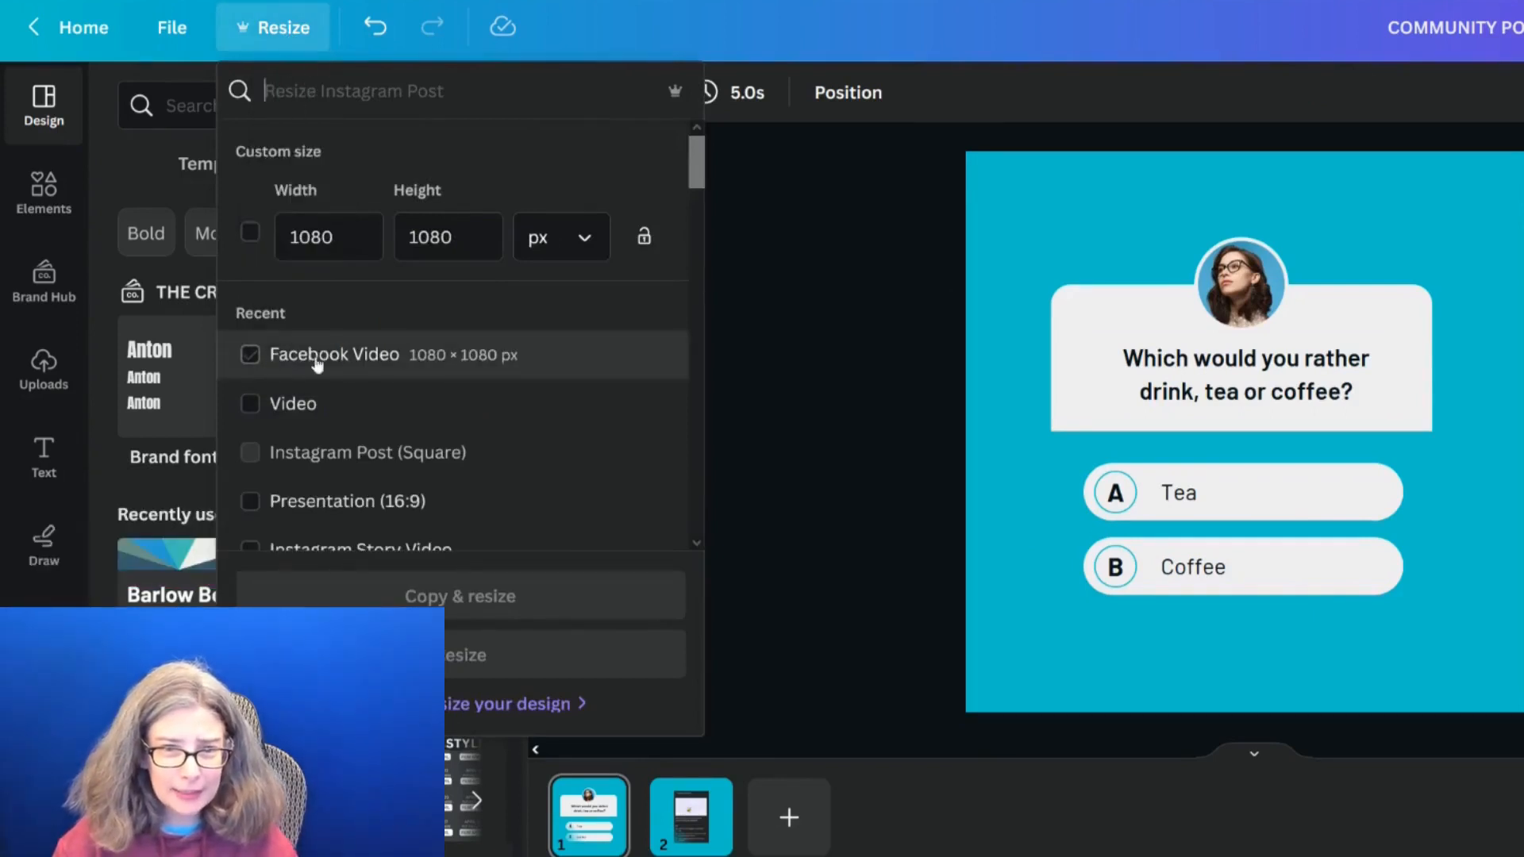
pyautogui.click(251, 357)
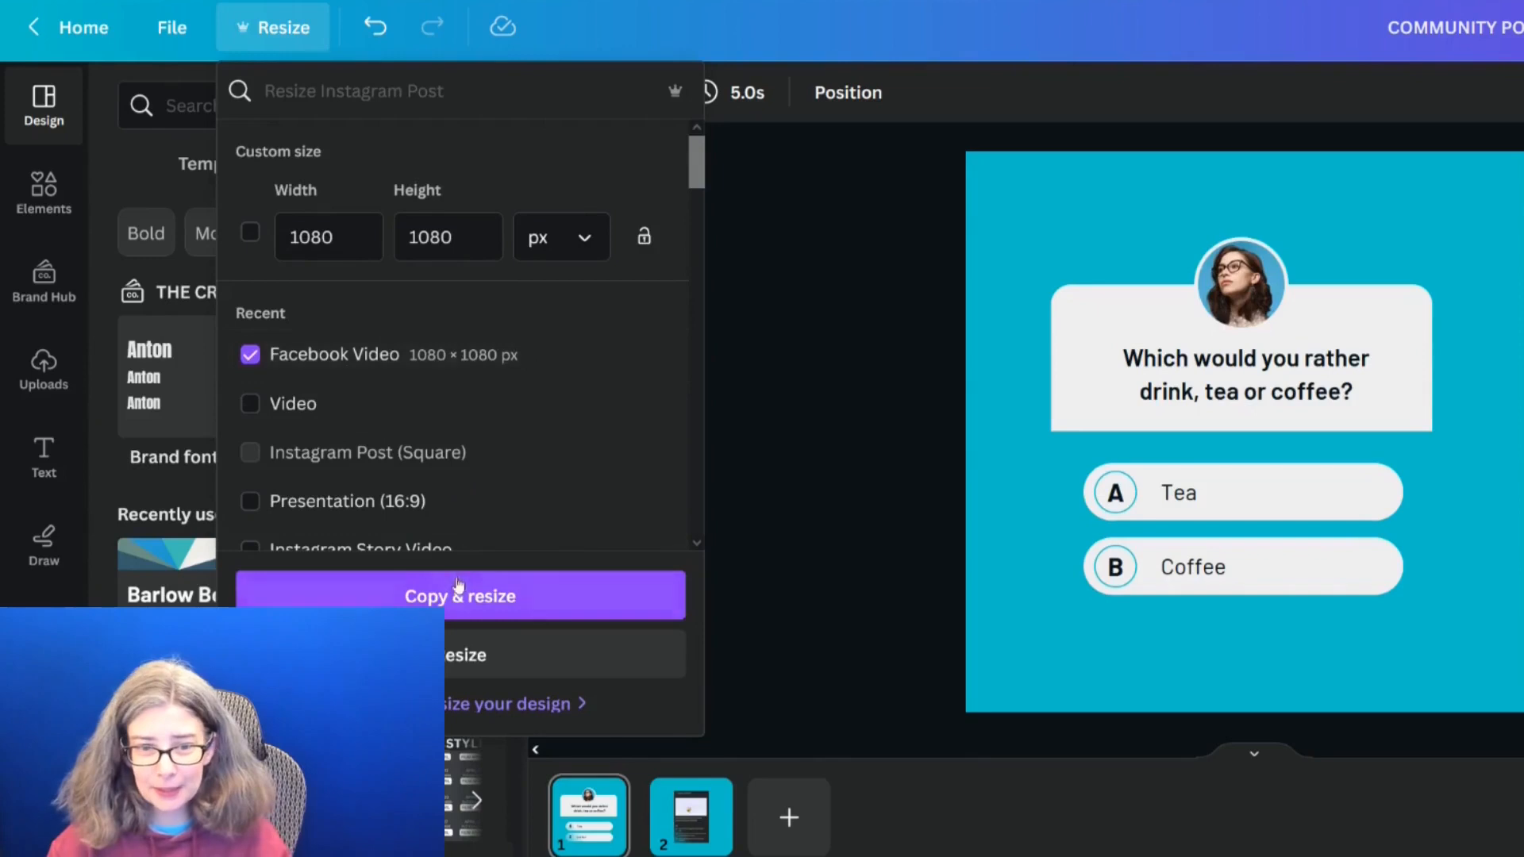
pyautogui.click(485, 657)
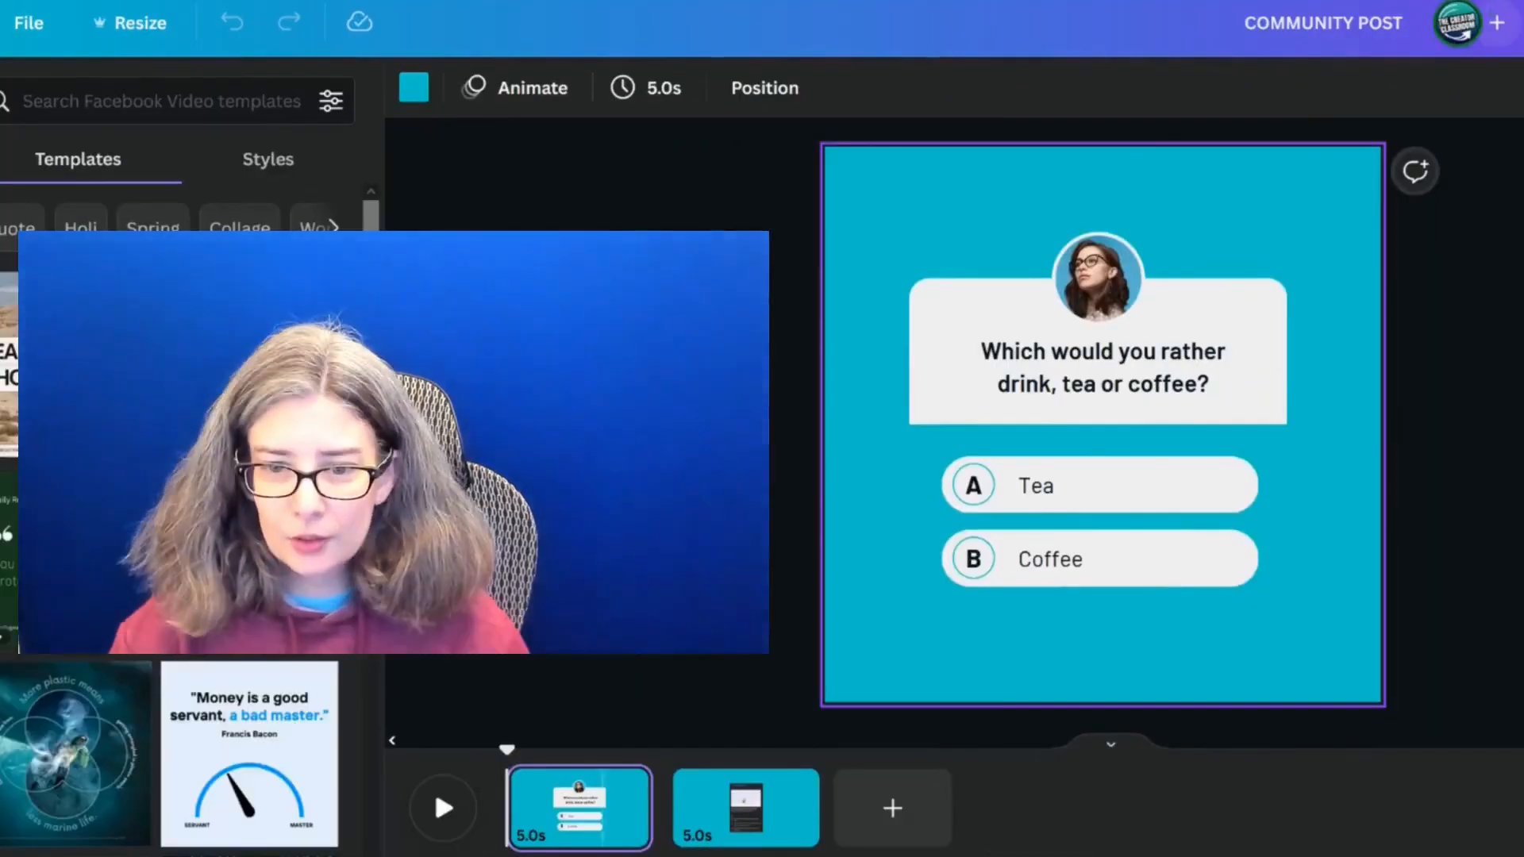
# Group the Tea and Coffee texts, show the group's timing on the timeline and split it into separate tracks for each text.
pyautogui.click(1056, 489)
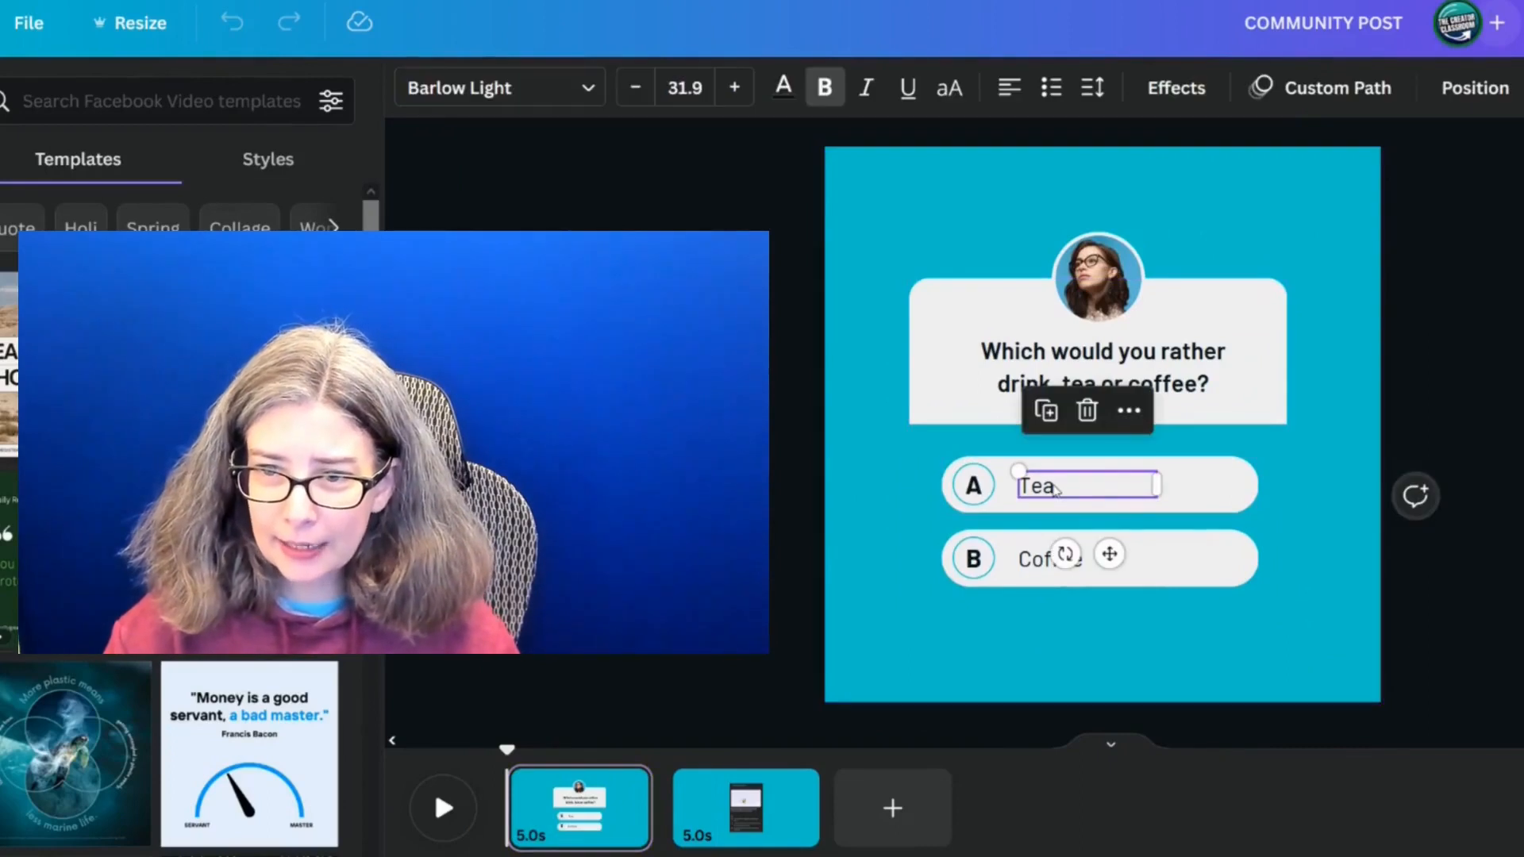
pyautogui.rightClick(1055, 490)
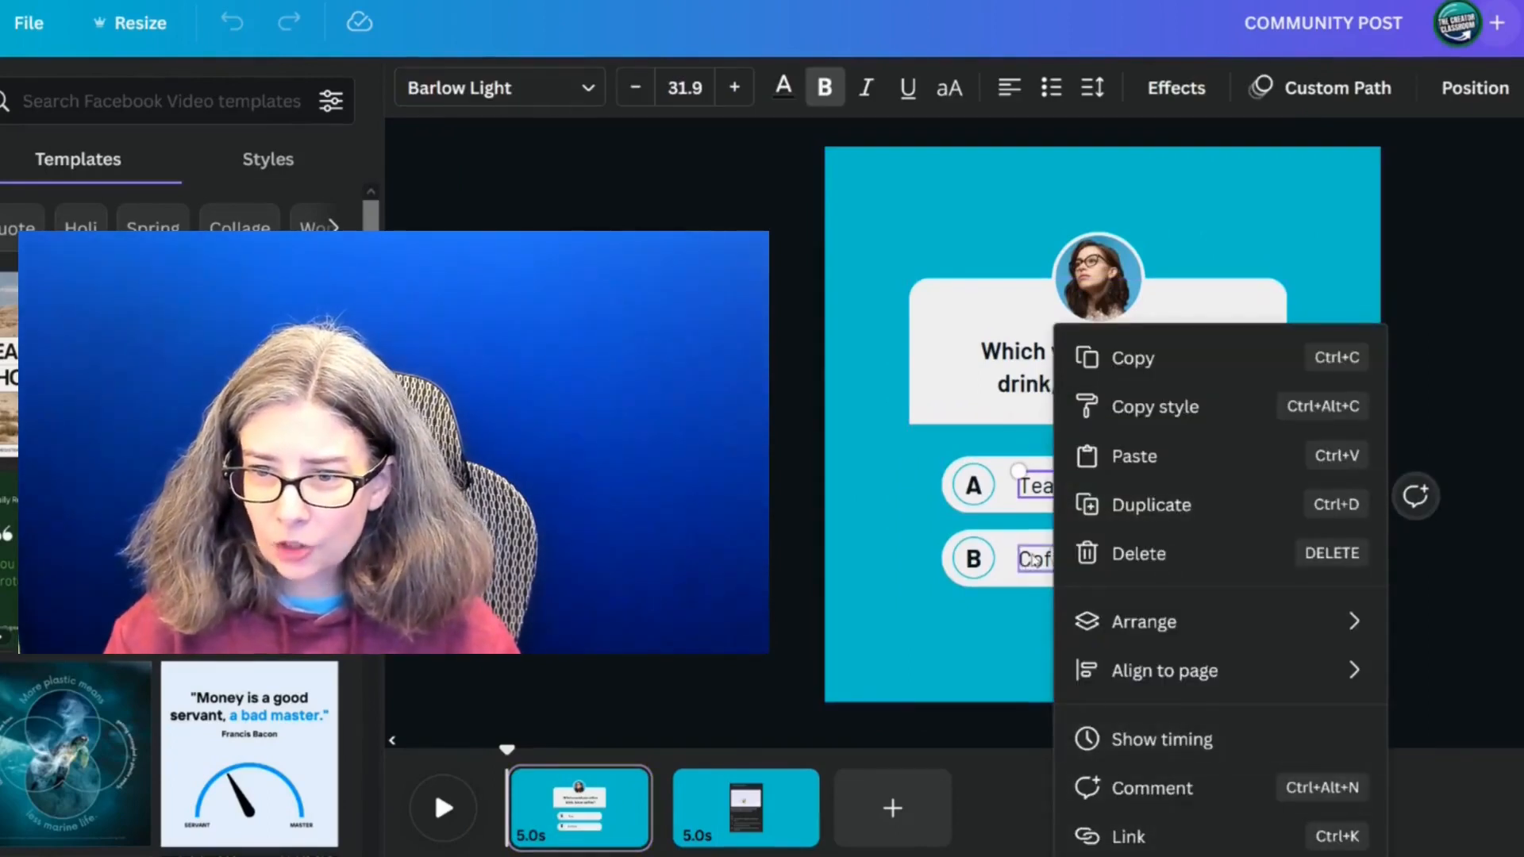
pyautogui.keyDown('shift'); pyautogui.click(1036, 558); pyautogui.keyUp('shift')
pyautogui.click(1024, 411)
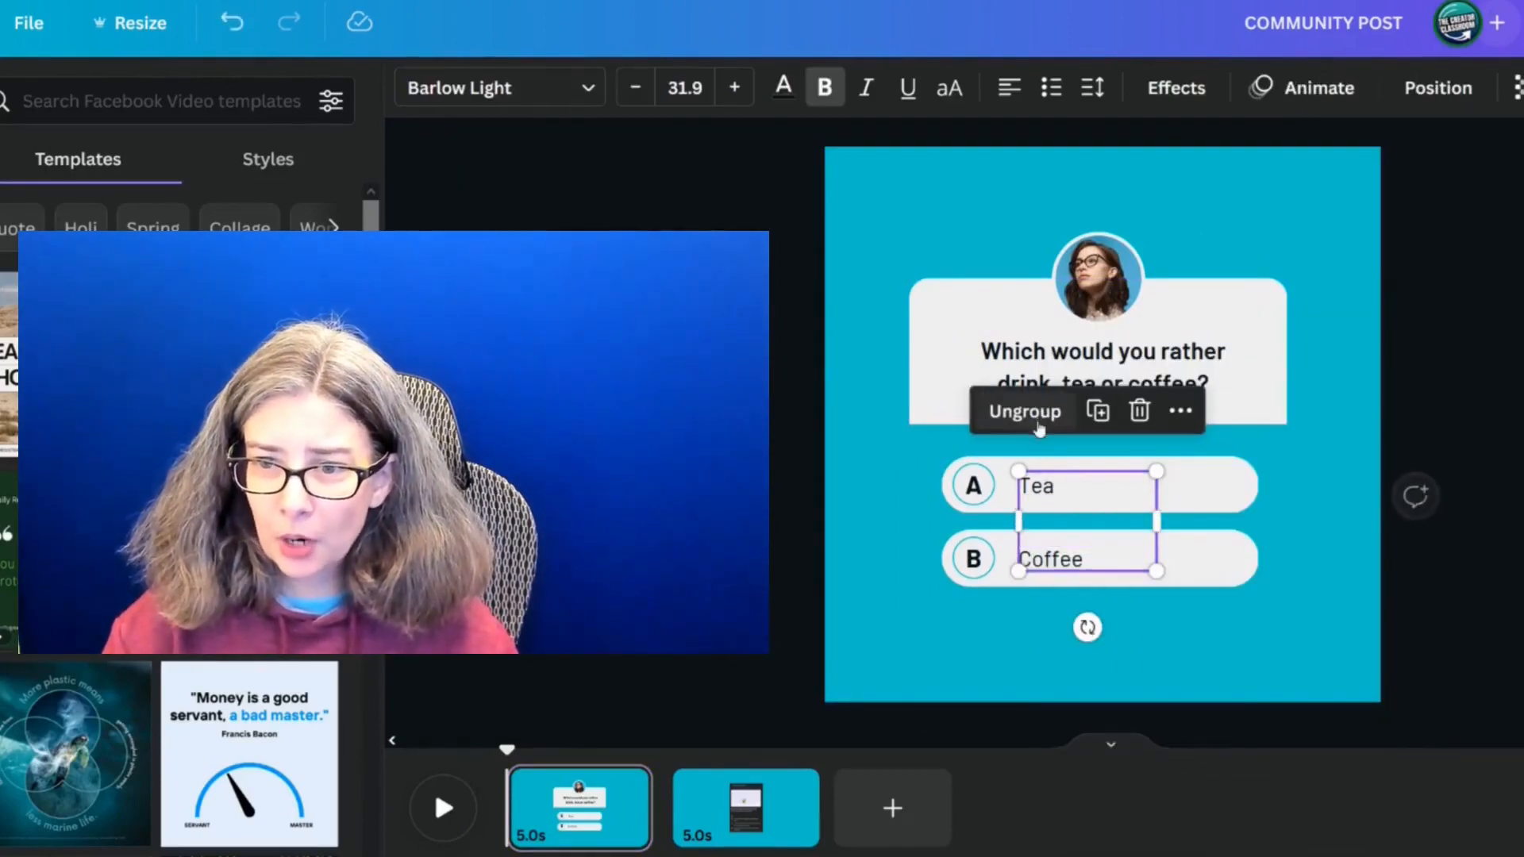
pyautogui.rightClick(1111, 557)
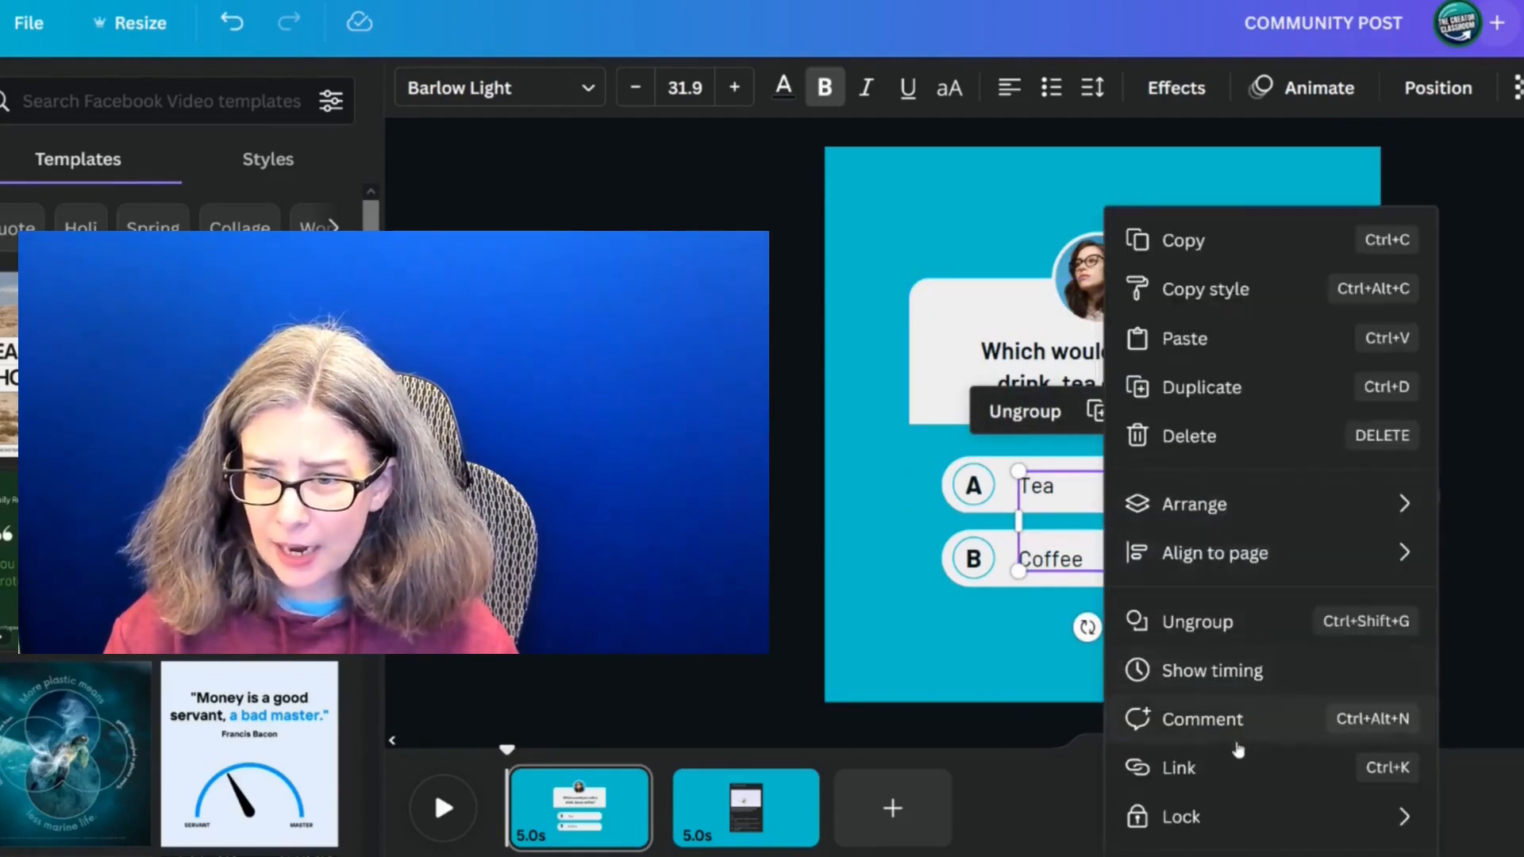
pyautogui.click(1235, 670)
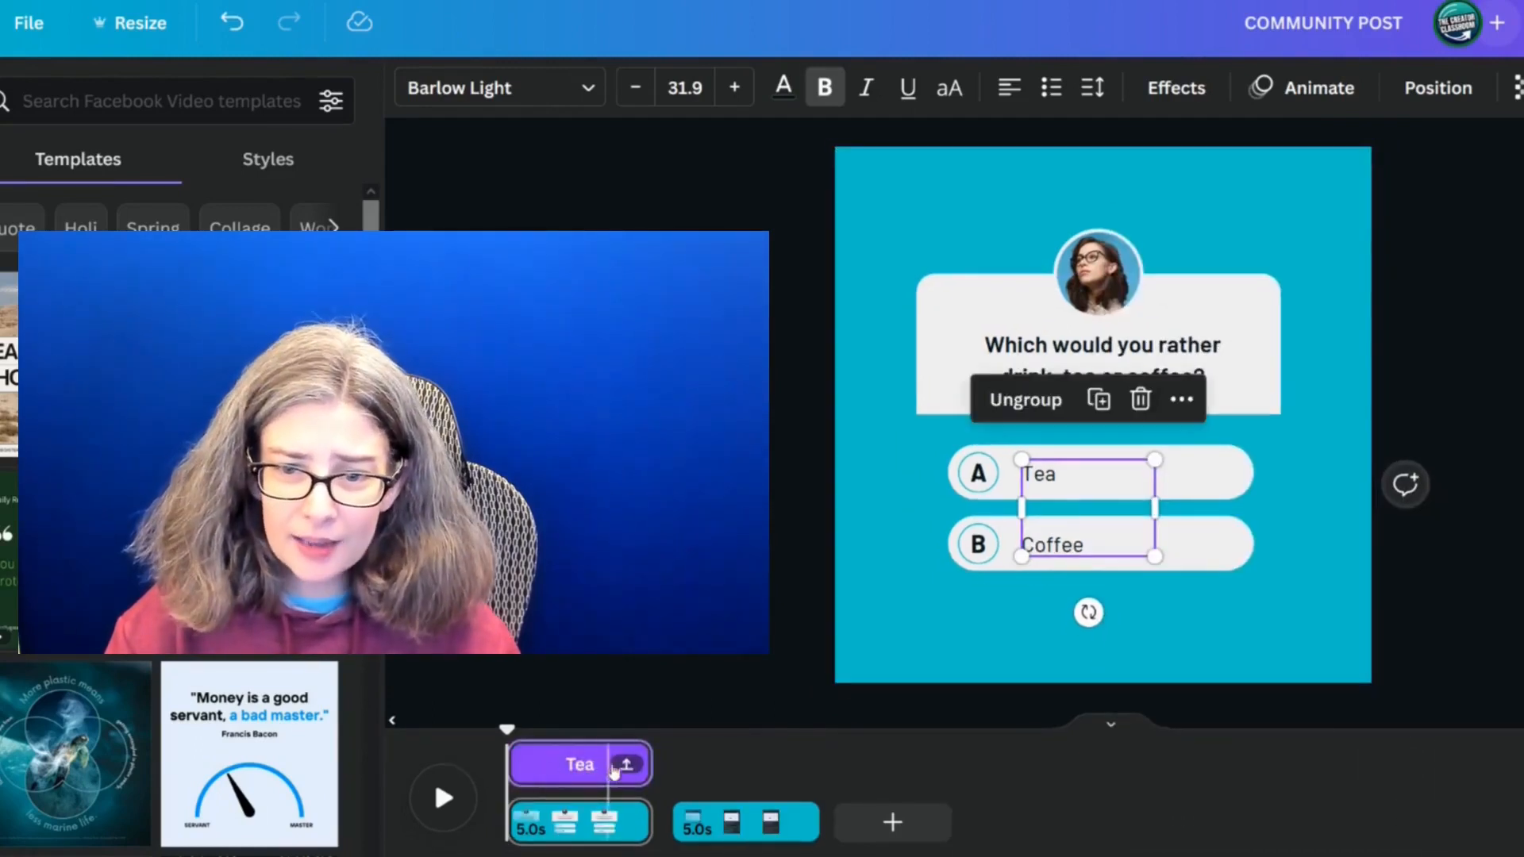
pyautogui.click(626, 764)
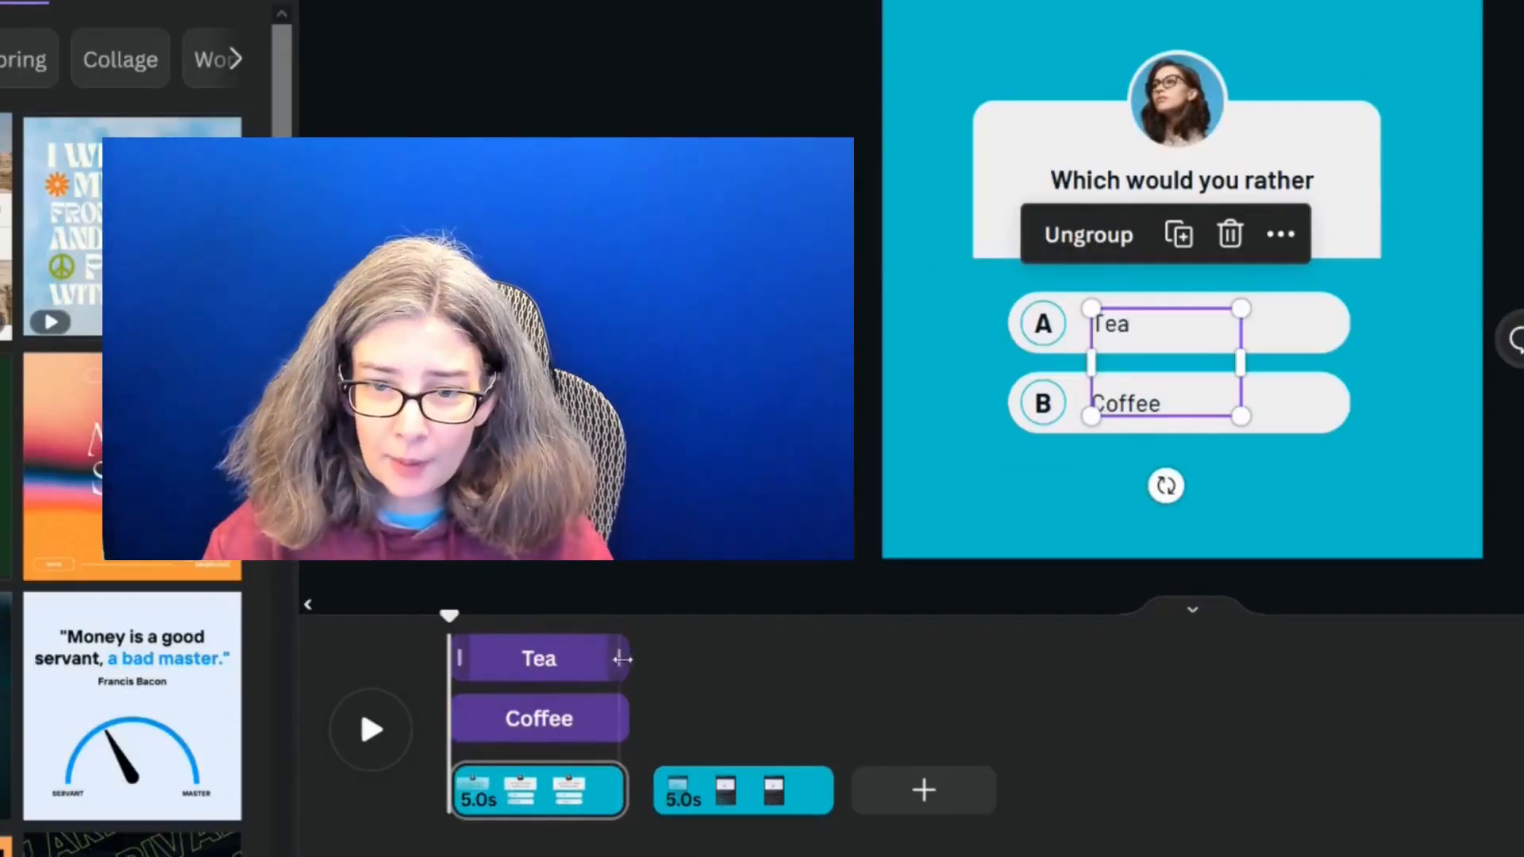
# Stagger the text timings so Tea ends and Coffee starts about midway through the first page, and extend that page to 8.1 s.
pyautogui.moveTo(627, 659); pyautogui.dragTo(538, 658)
pyautogui.moveTo(453, 719); pyautogui.dragTo(531, 727)
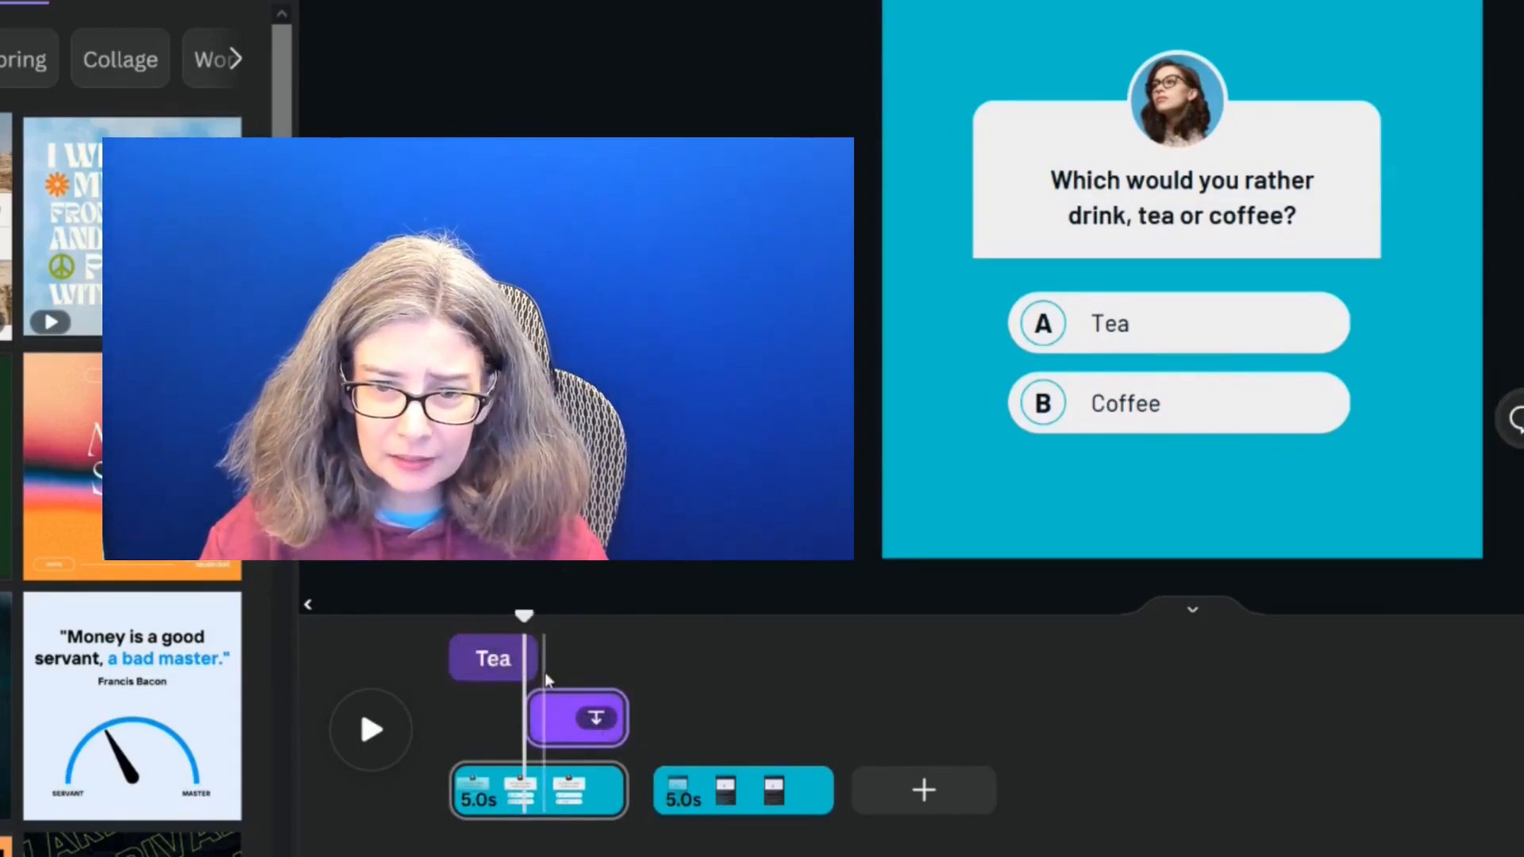
pyautogui.click(371, 739)
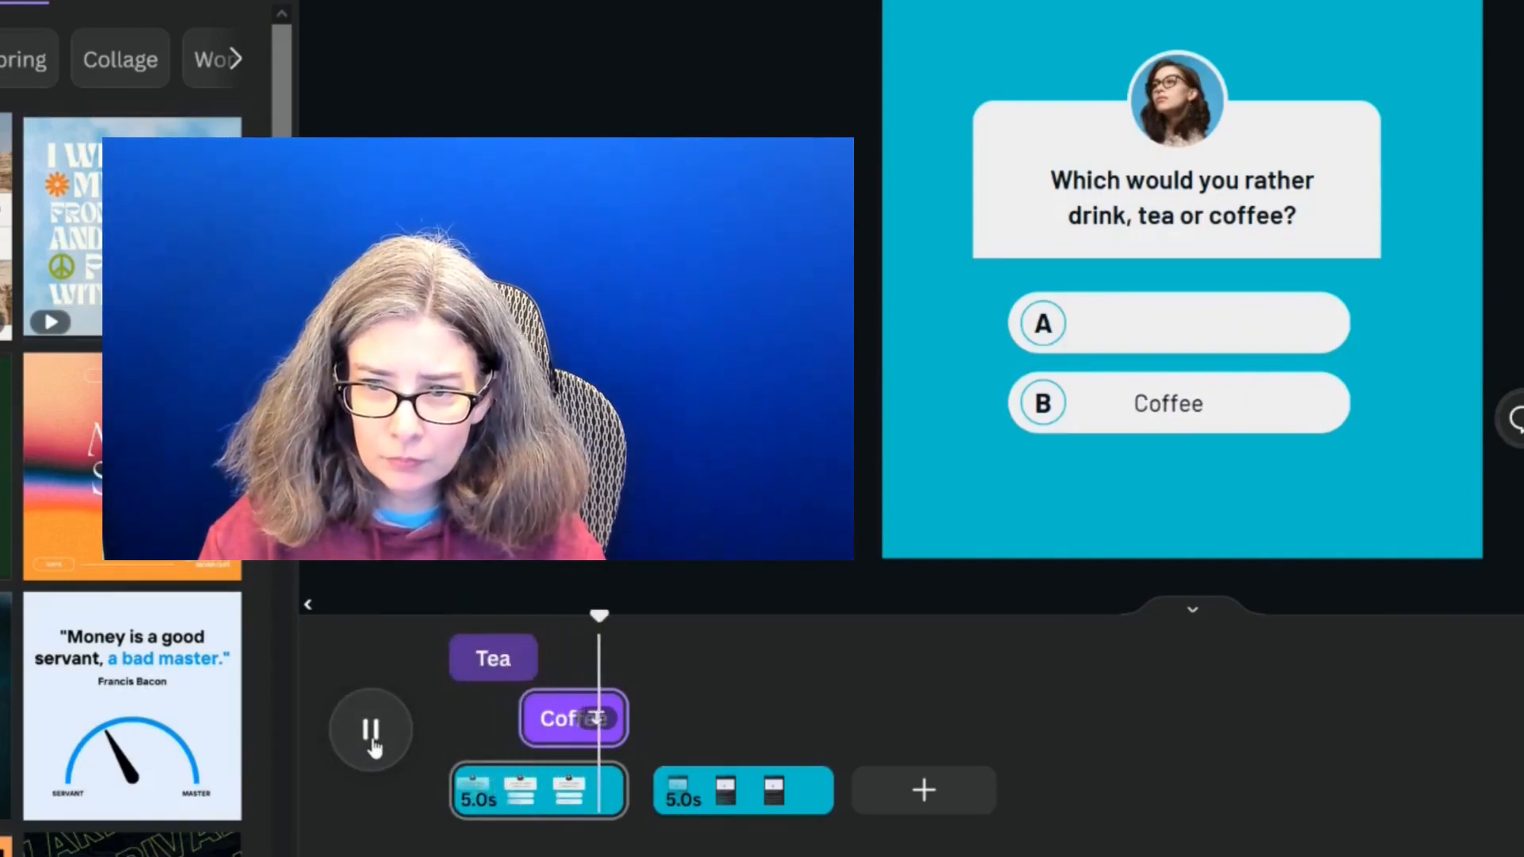
pyautogui.click(371, 734)
pyautogui.rightClick(666, 794)
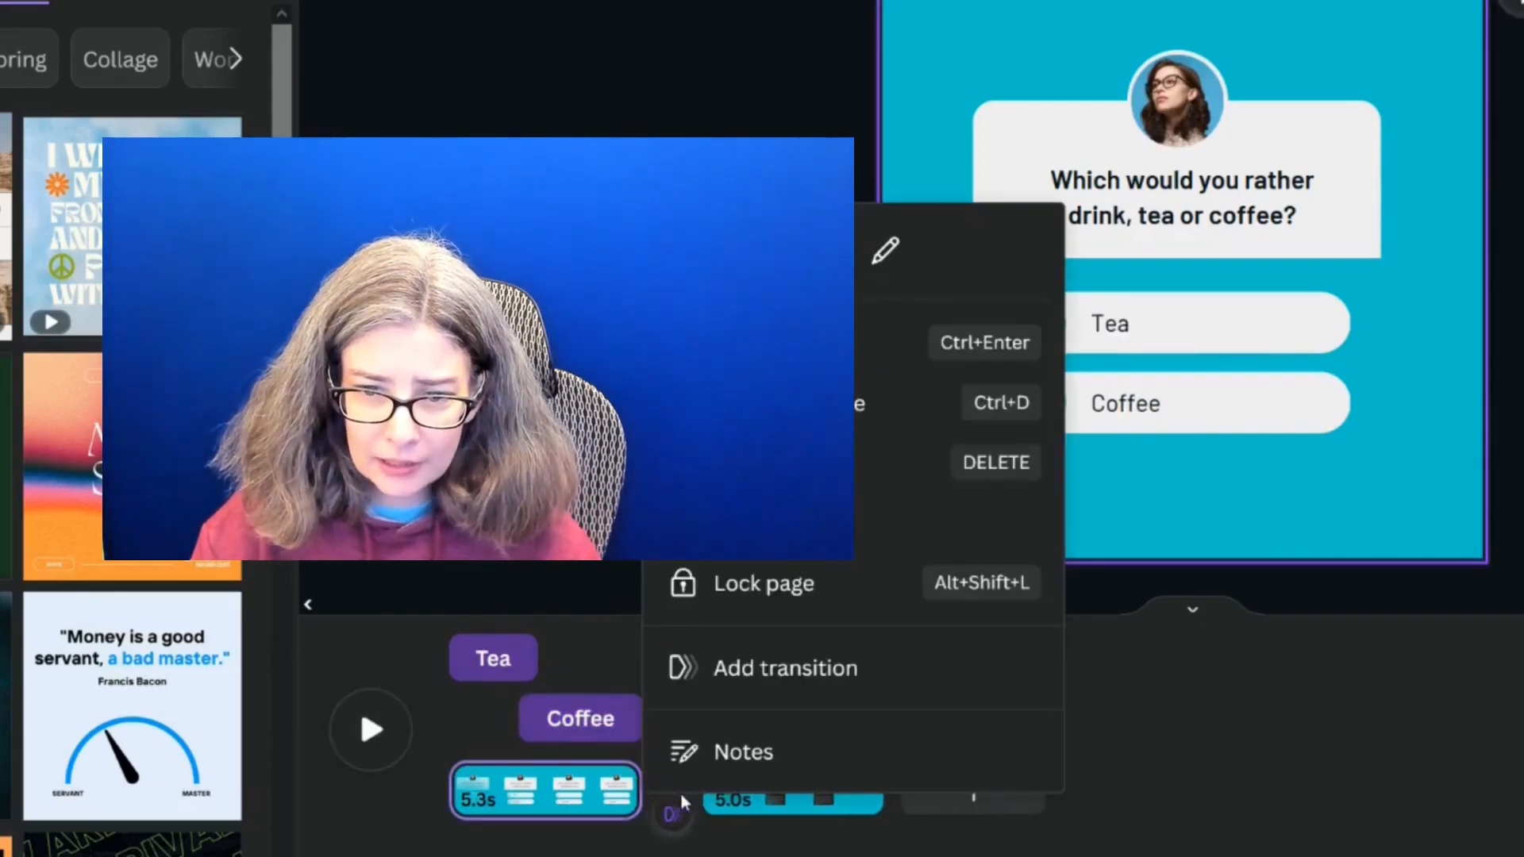
pyautogui.moveTo(602, 795); pyautogui.dragTo(740, 789)
# Place a bold TEA text over the A answer and duplicate it over the B answer, changing the copy to COFFEE.
pyautogui.moveTo(1206, 388); pyautogui.dragTo(1133, 463)
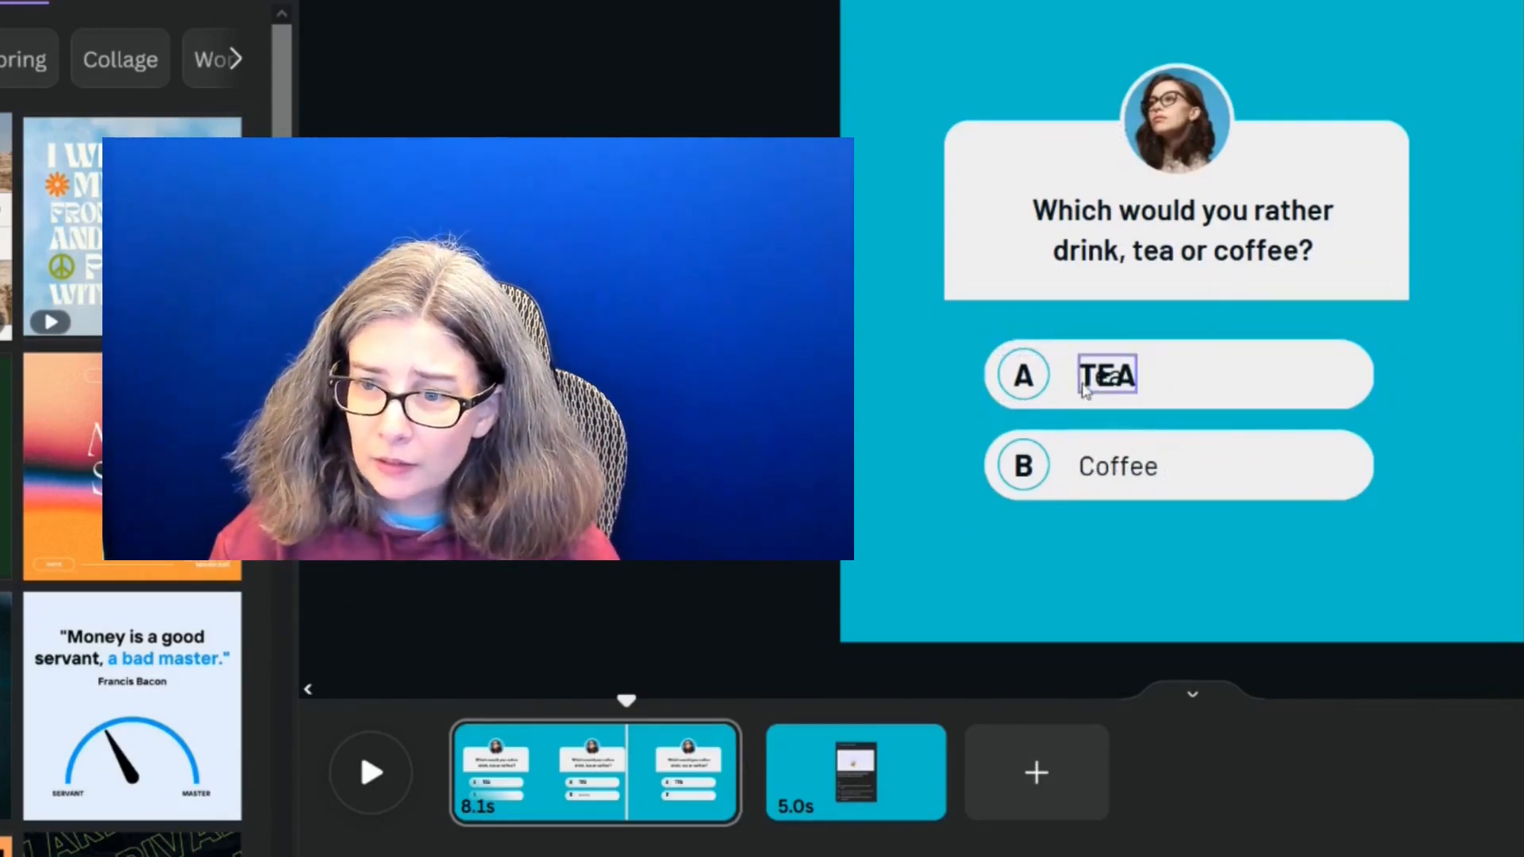
pyautogui.click(1105, 340)
pyautogui.click(1063, 282)
pyautogui.moveTo(1137, 464); pyautogui.dragTo(1140, 556)
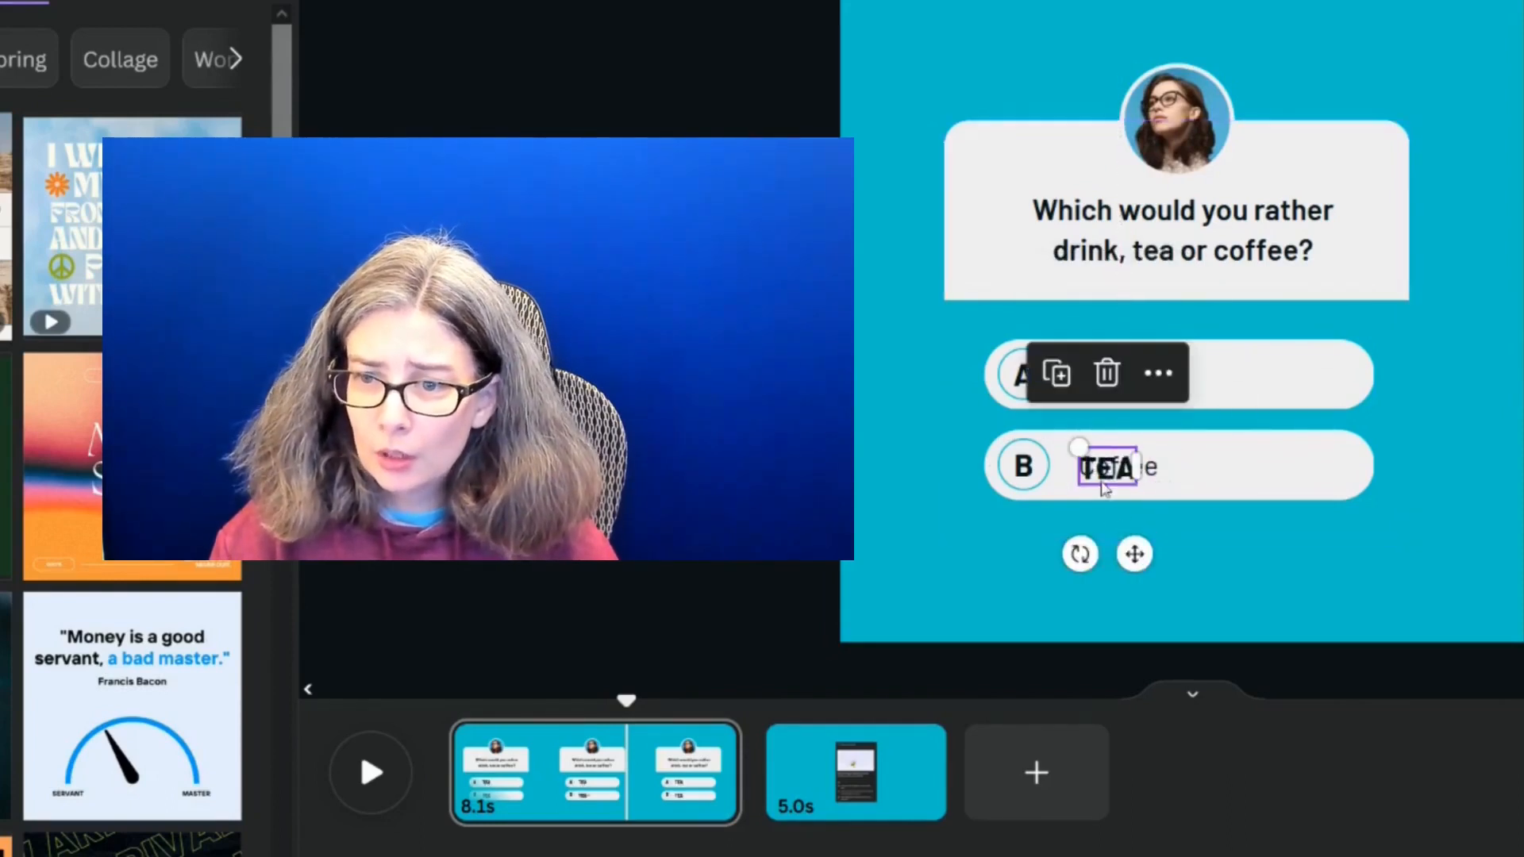
pyautogui.write('COFFEE')
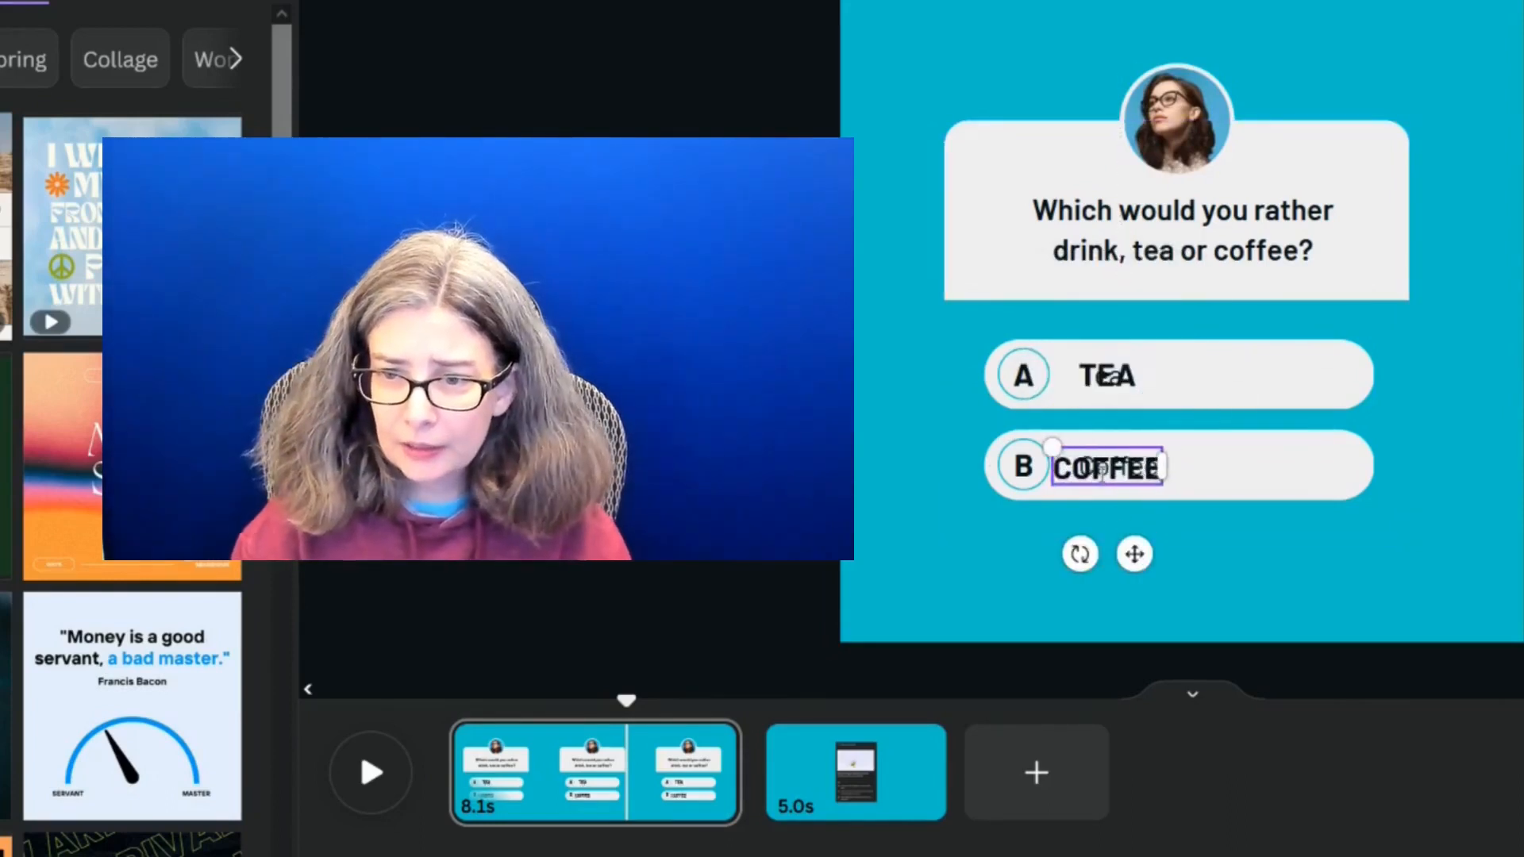
# Group the bold TEA and COFFEE texts, limit their timing to the last 3.0 s of the first page and preview the animation.
pyautogui.keyDown('shift'); pyautogui.click(1096, 389); pyautogui.keyUp('shift')
pyautogui.click(1045, 282)
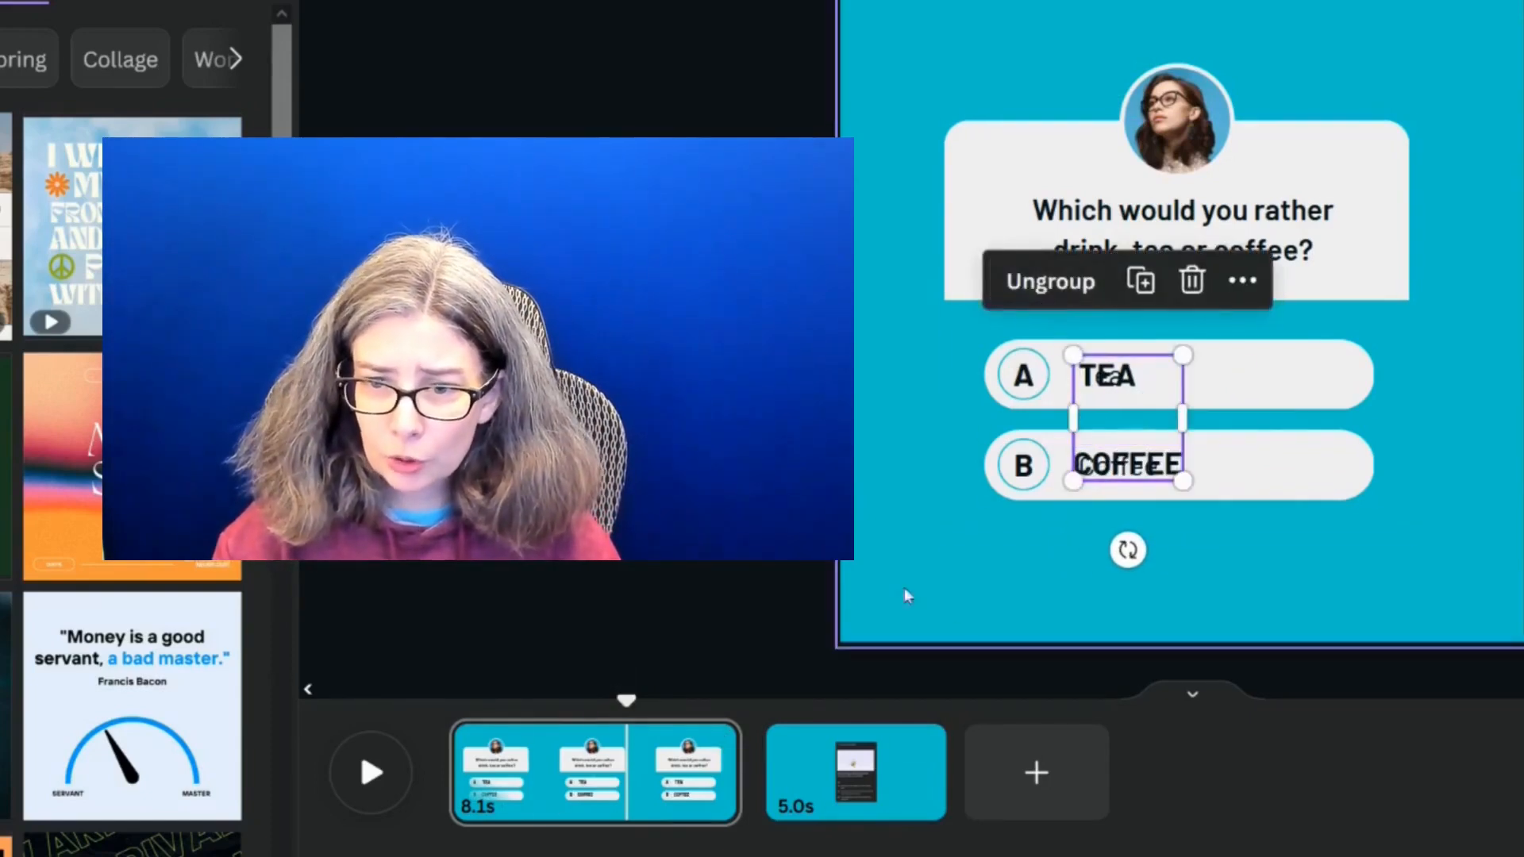
pyautogui.rightClick(1127, 421)
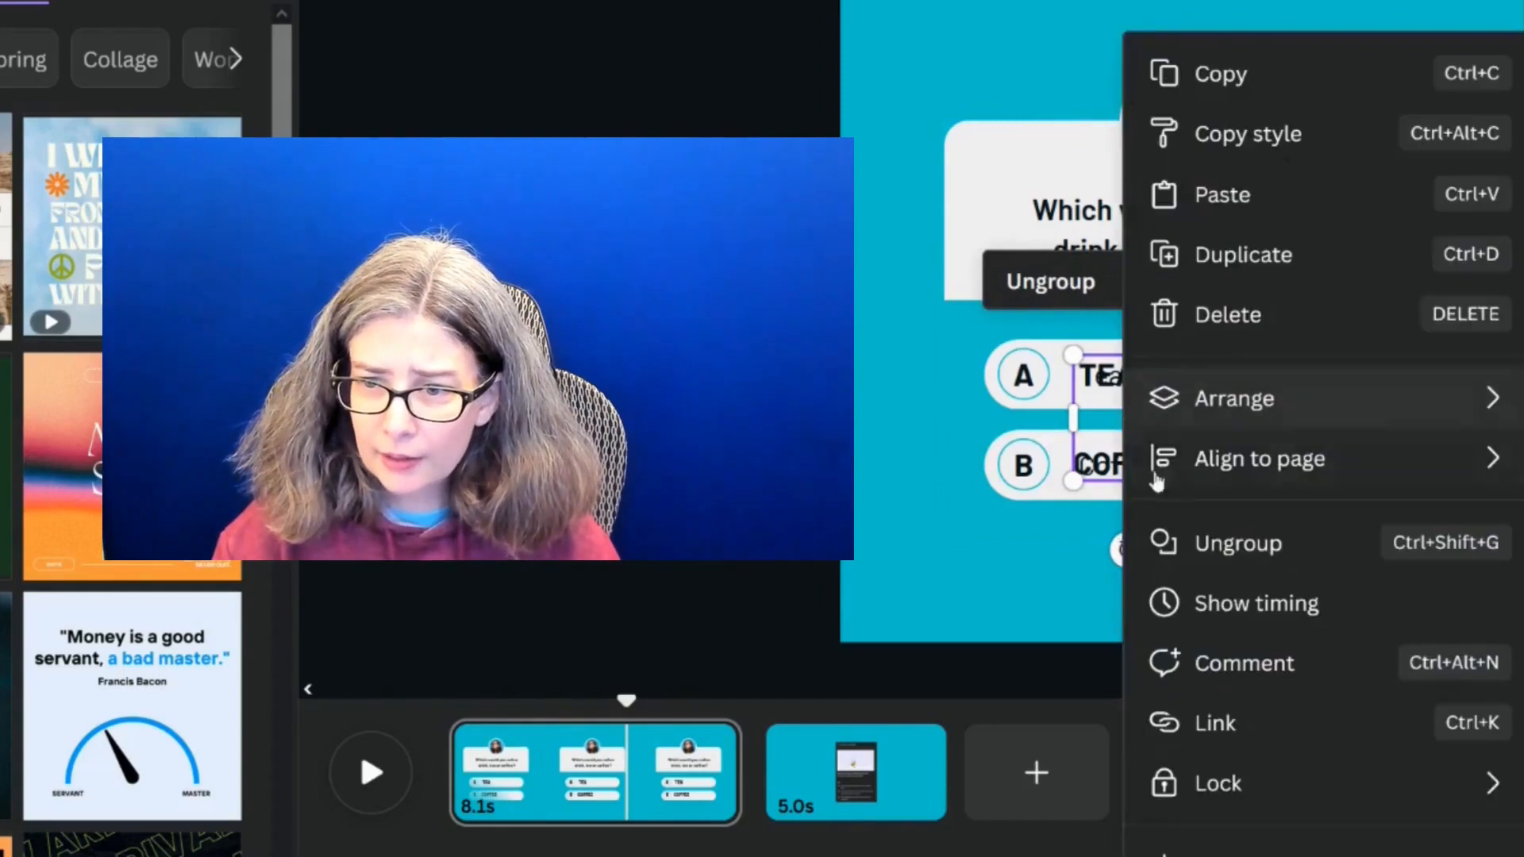
pyautogui.click(1262, 603)
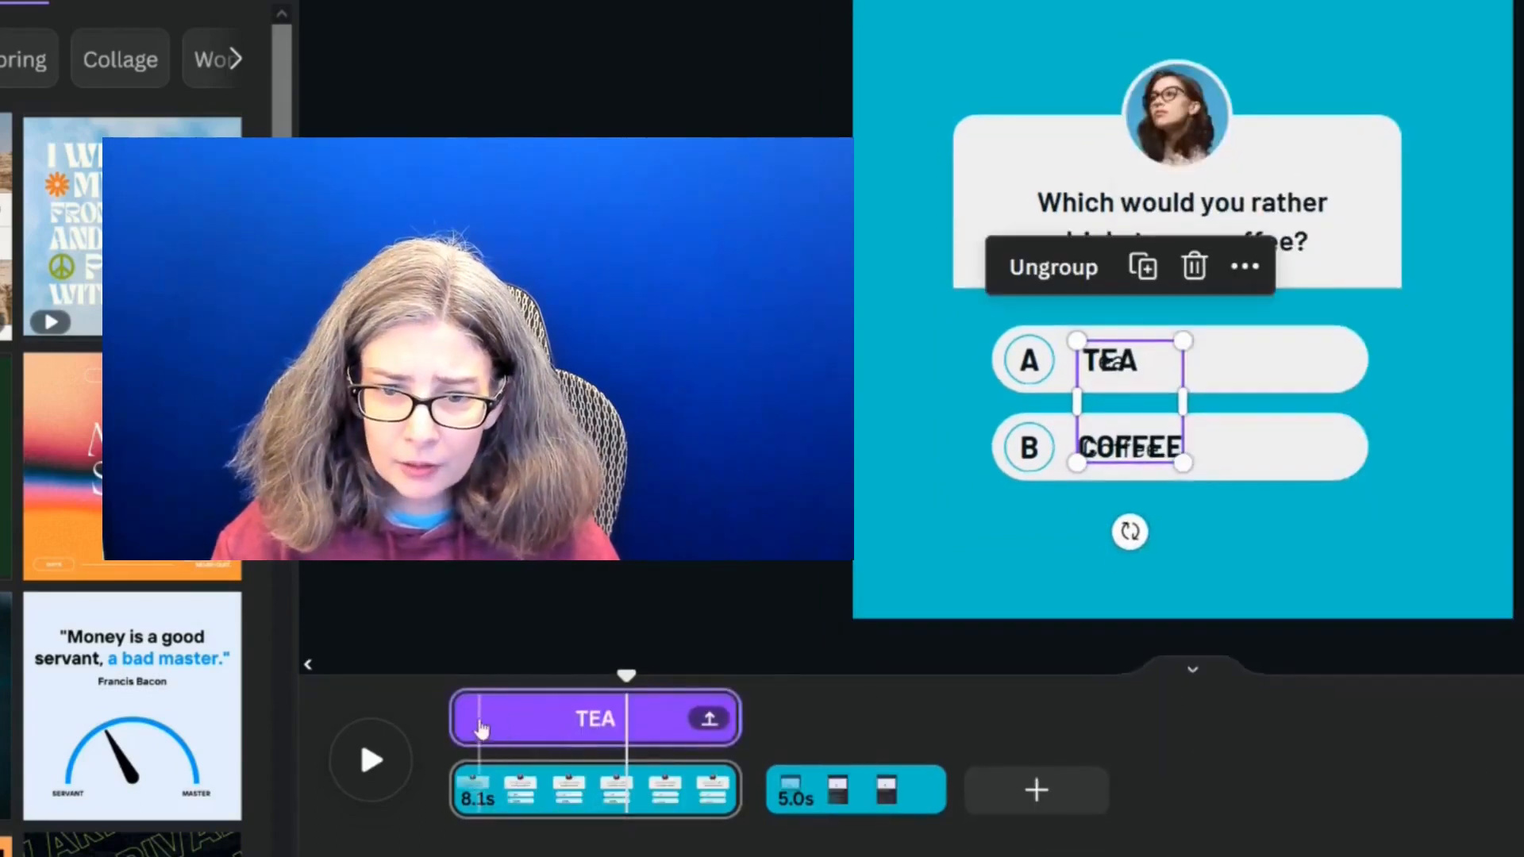
pyautogui.moveTo(455, 718); pyautogui.dragTo(647, 730)
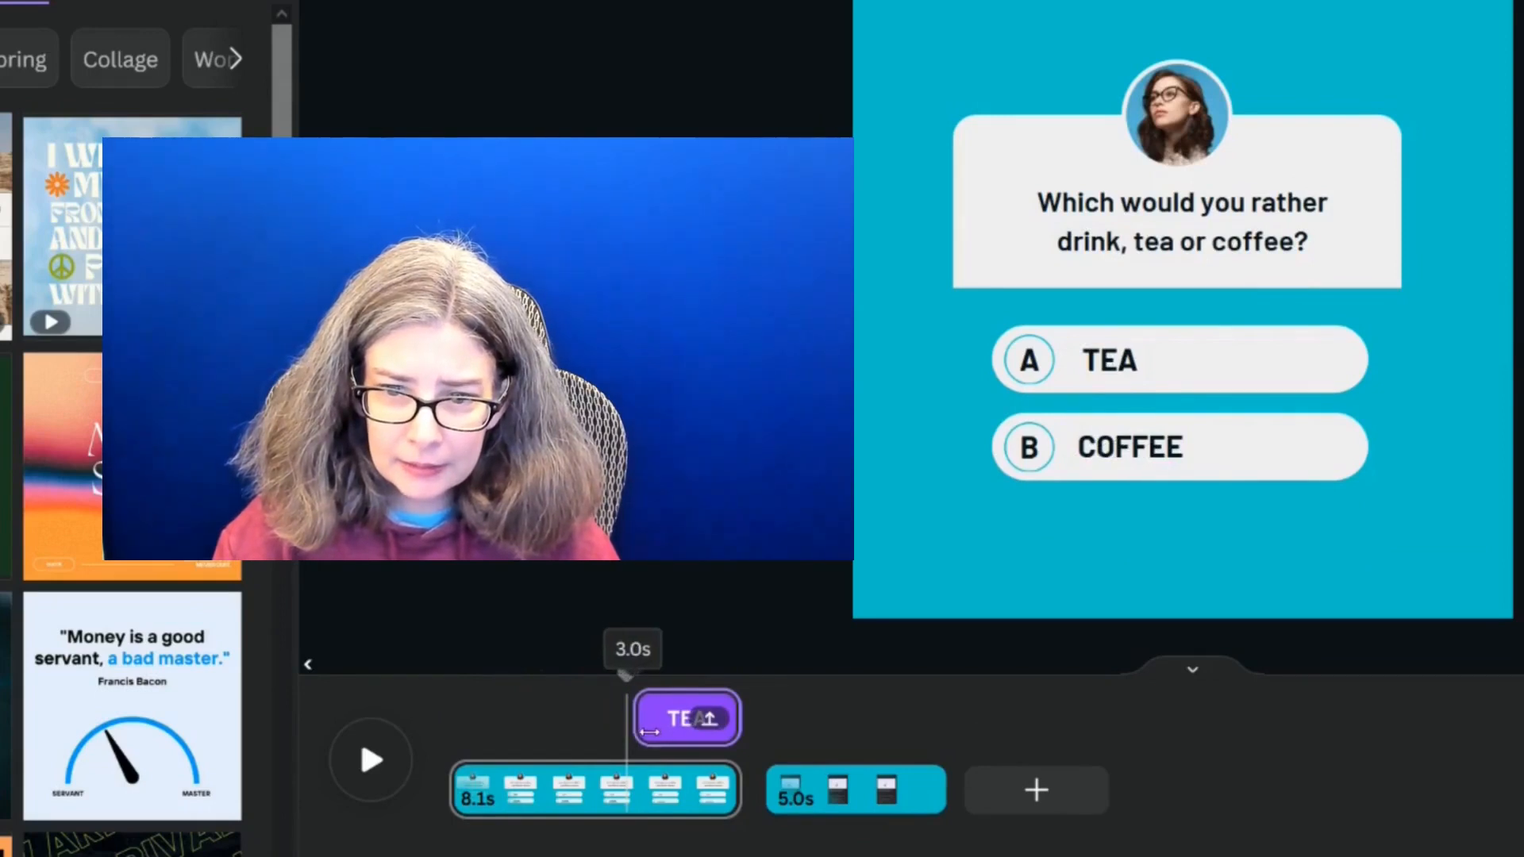
pyautogui.click(355, 783)
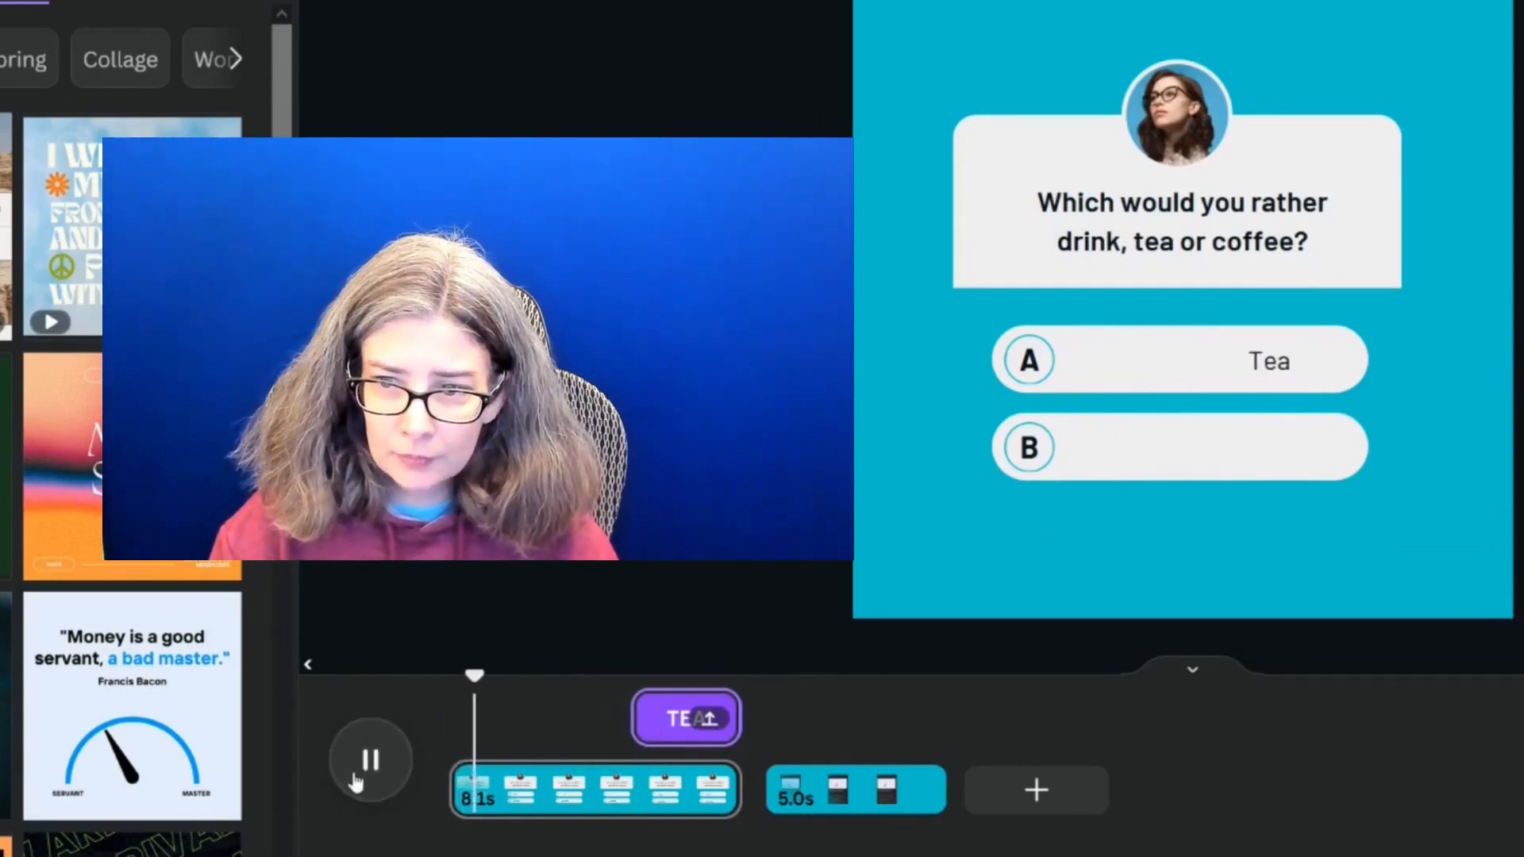